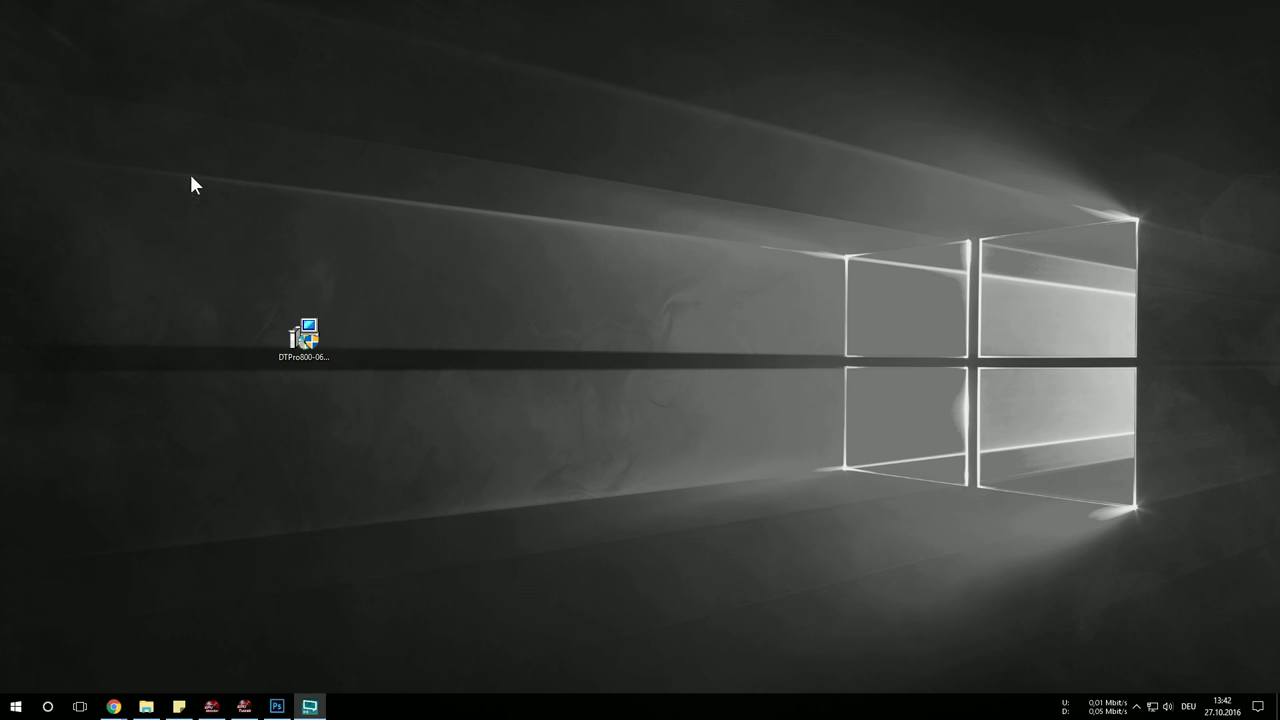
# Launch the DTPro800 installer from the desktop and continue the setup in German.
pyautogui.moveTo(302, 330); pyautogui.dragTo(155, 174)
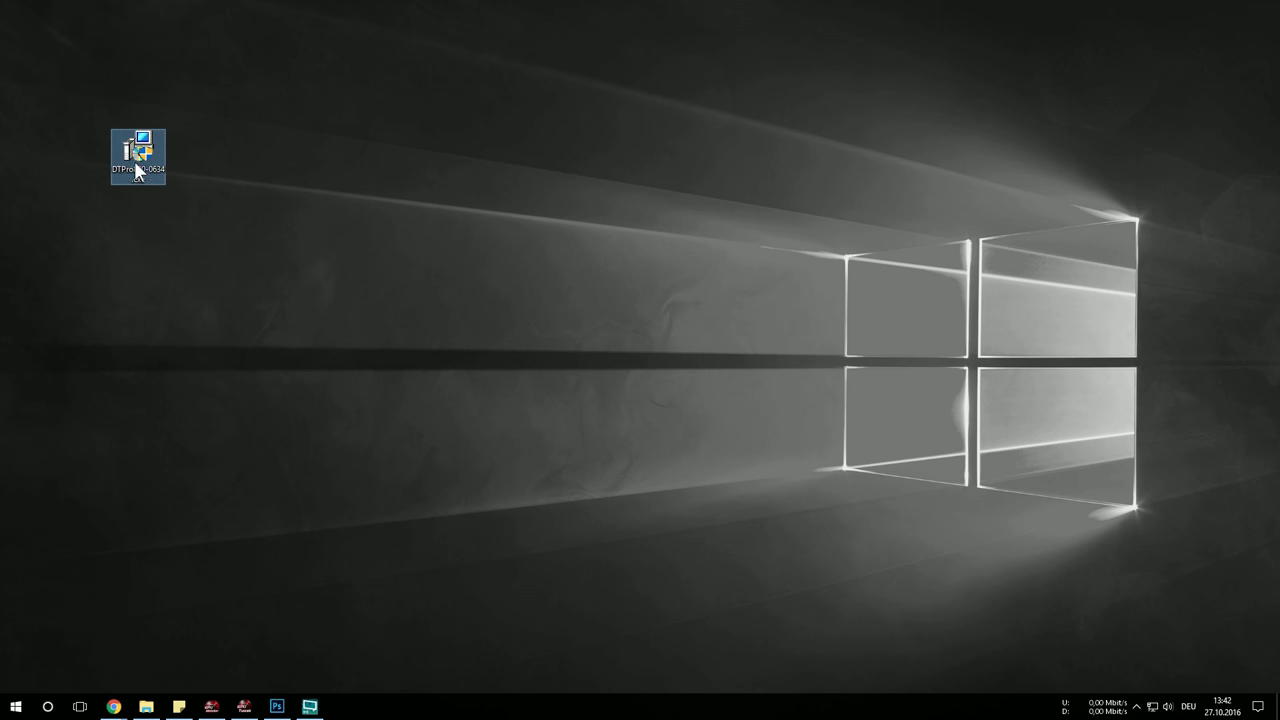
pyautogui.doubleClick(137, 163)
pyautogui.click(570, 444)
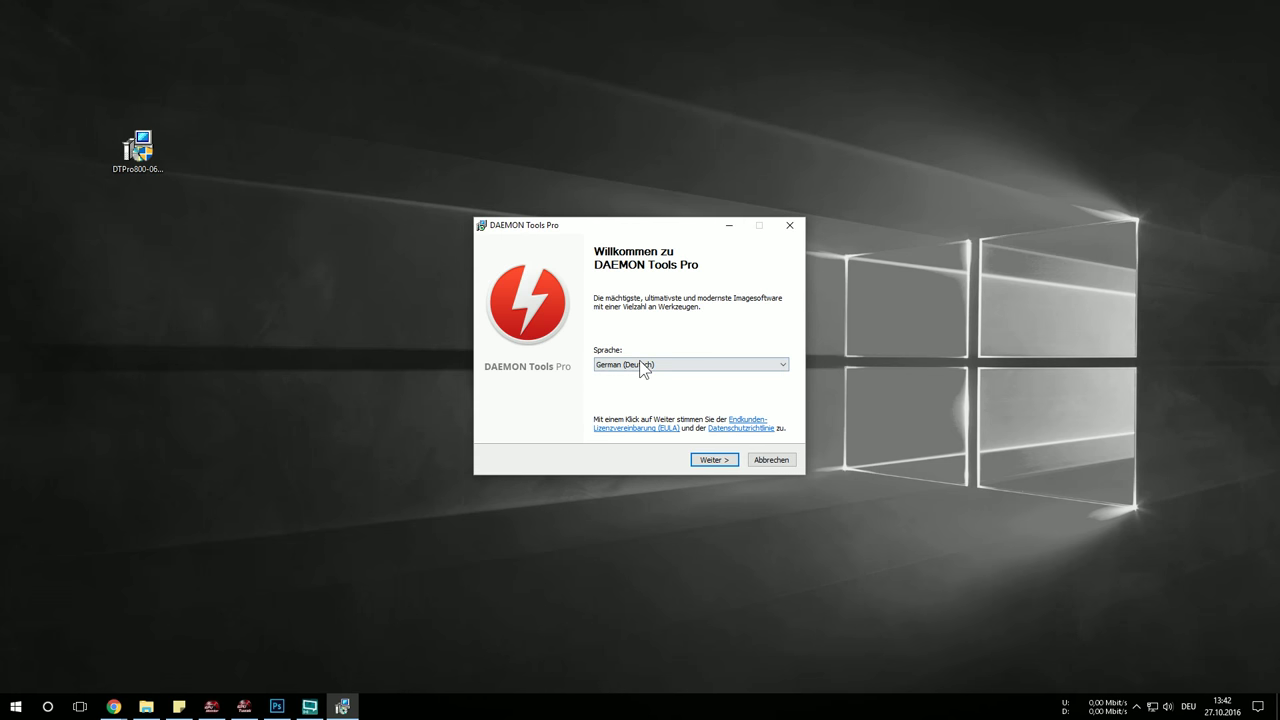
pyautogui.click(724, 460)
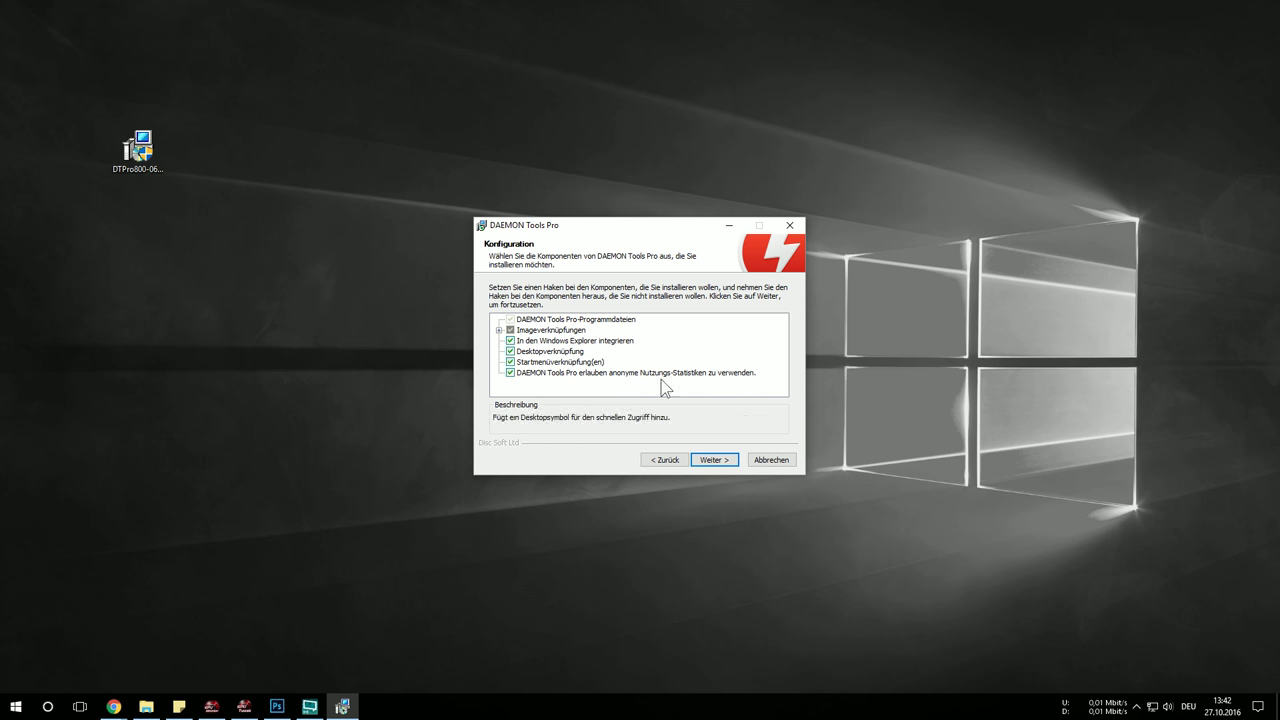
# Install DAEMON Tools Pro with the default components into C:\Program Files\DAEMON Tools Pro.
pyautogui.click(498, 330)
pyautogui.click(497, 320)
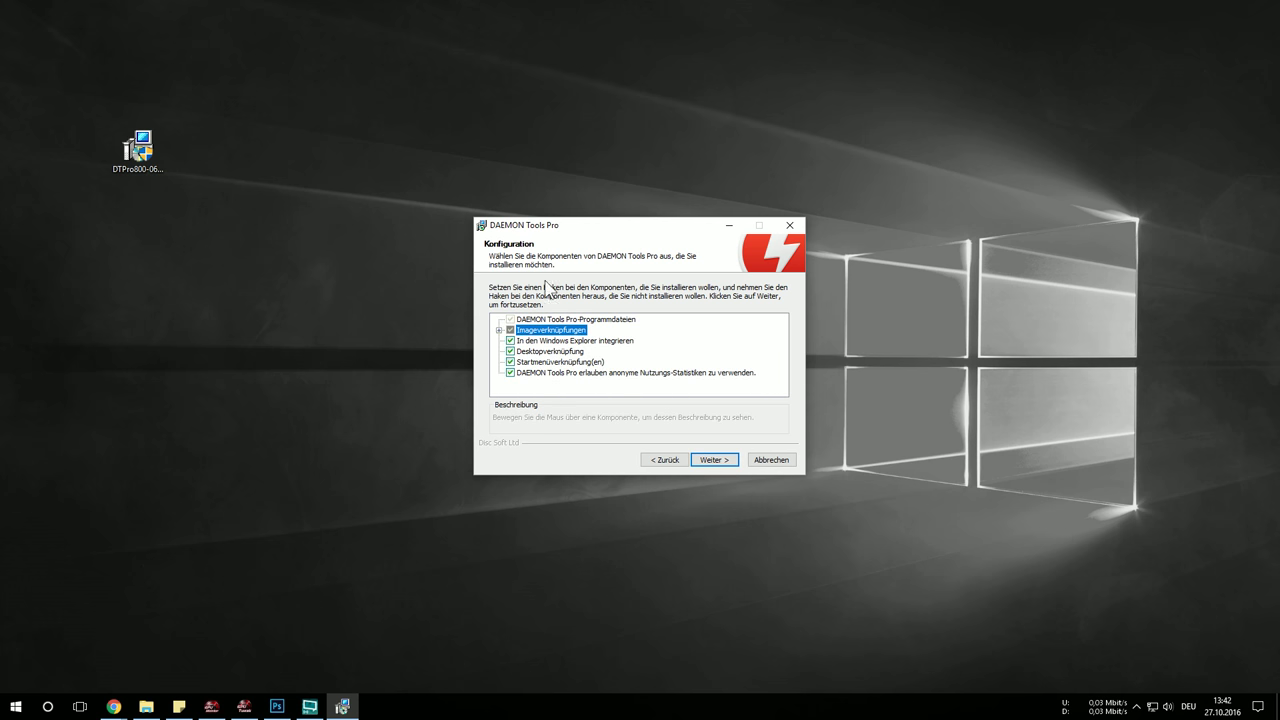
pyautogui.click(706, 462)
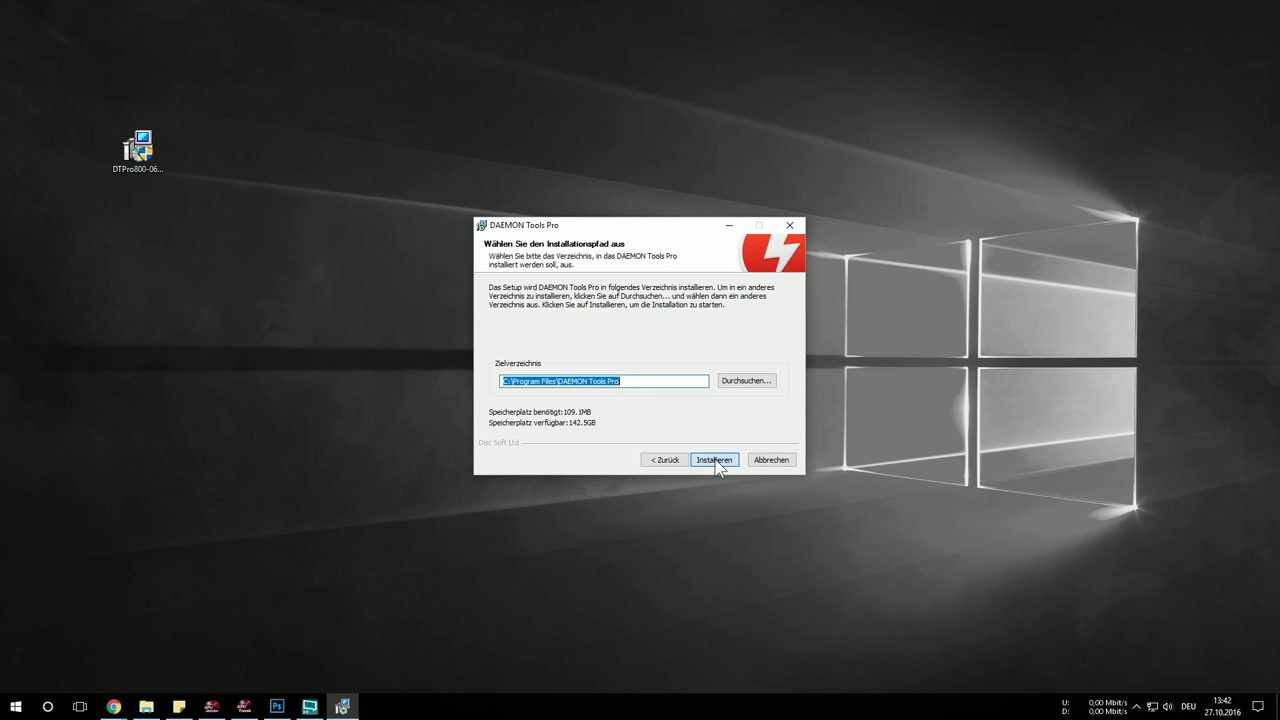
pyautogui.click(715, 462)
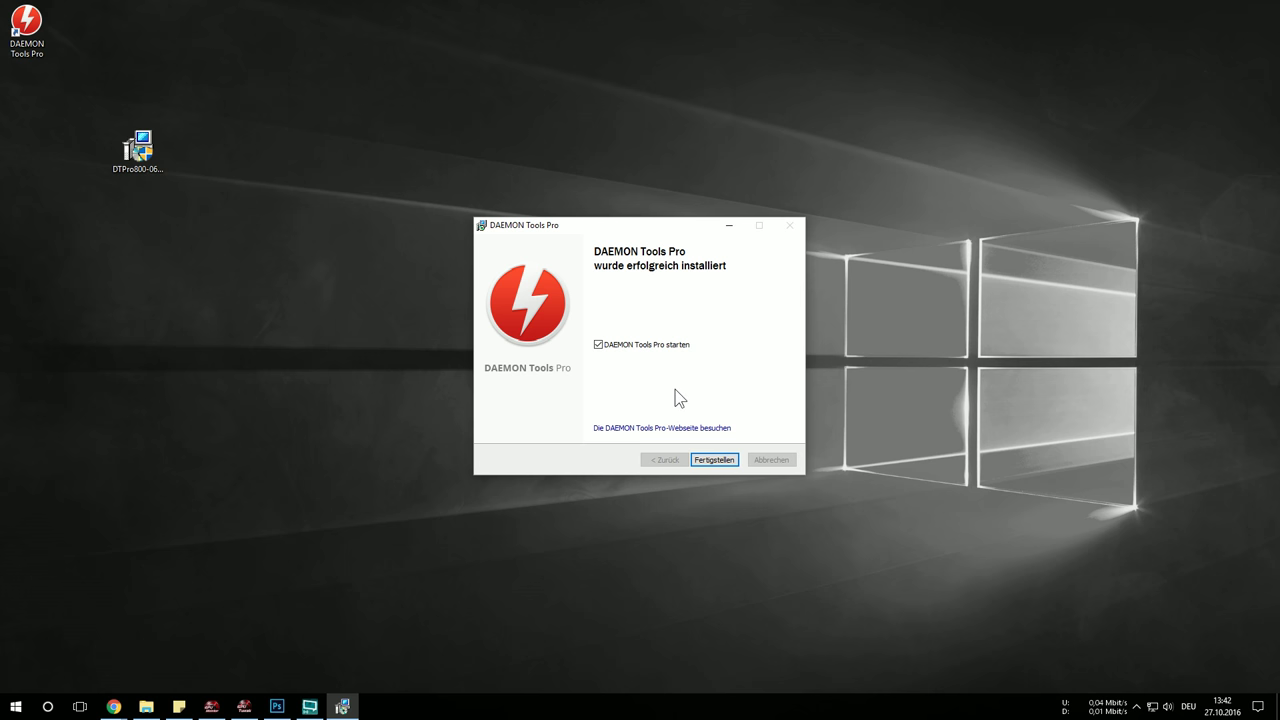
# Finish the setup and open the trial version in a maximized window without the media information panel.
pyautogui.click(715, 460)
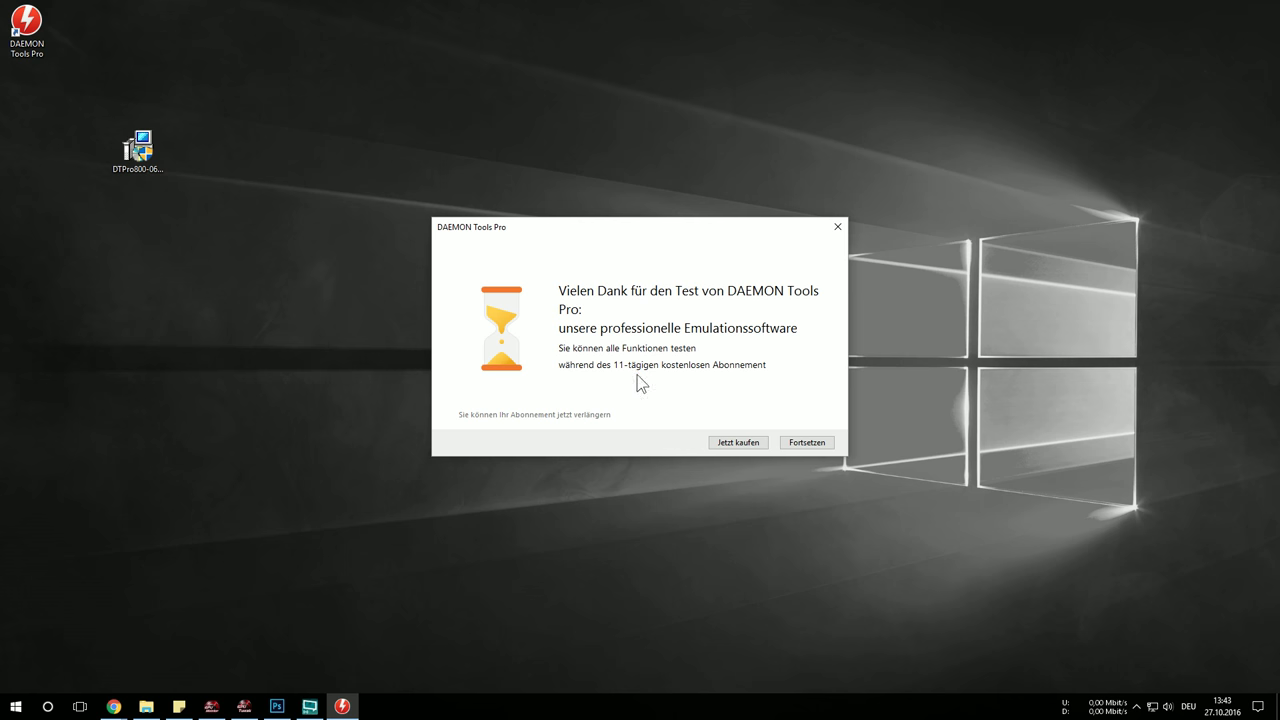
pyautogui.click(807, 442)
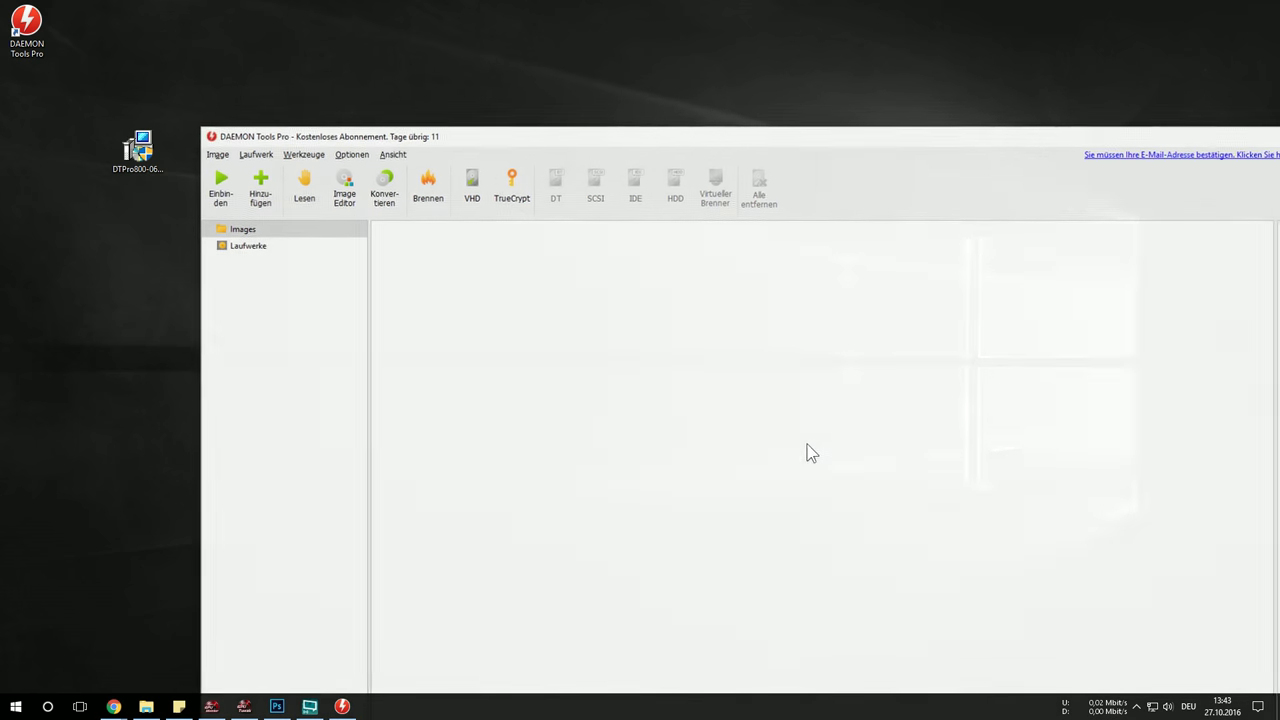
pyautogui.moveTo(637, 137); pyautogui.dragTo(429, 9)
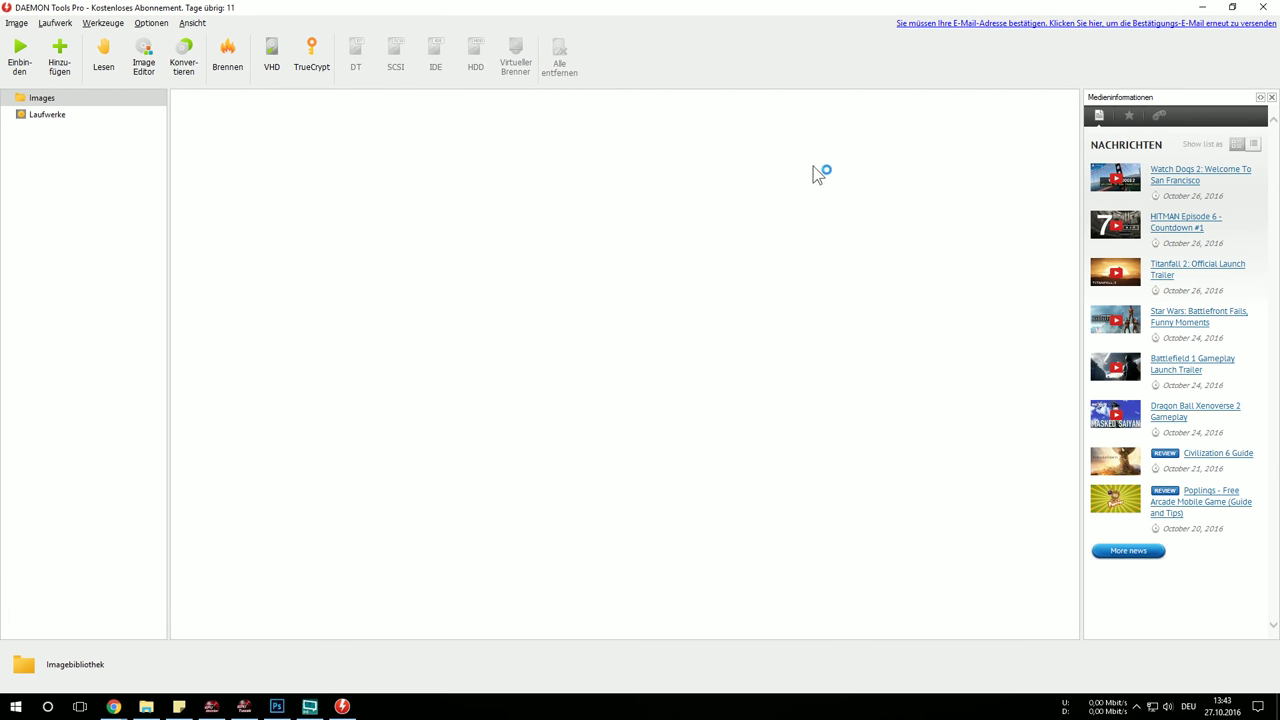
pyautogui.click(1272, 98)
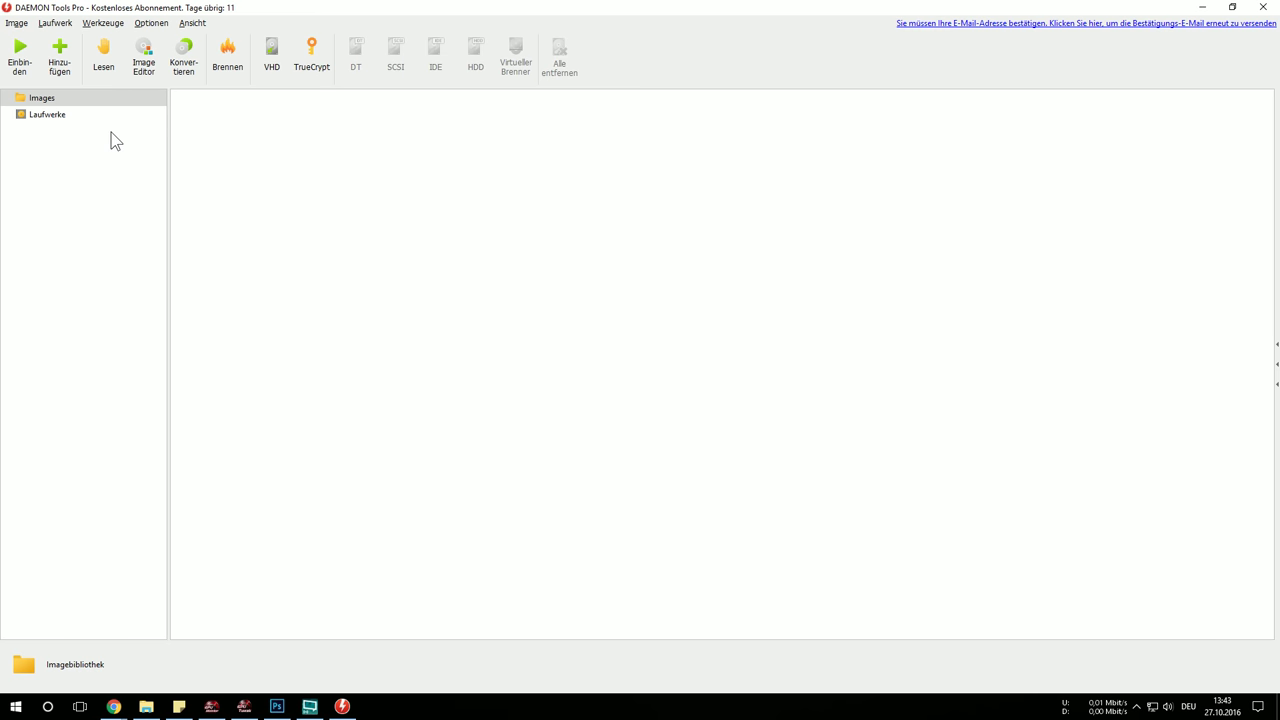
# Compare the physical drives listed in DAEMON Tools Pro with the drives under Dieser PC in File Explorer.
pyautogui.click(49, 115)
pyautogui.click(146, 706)
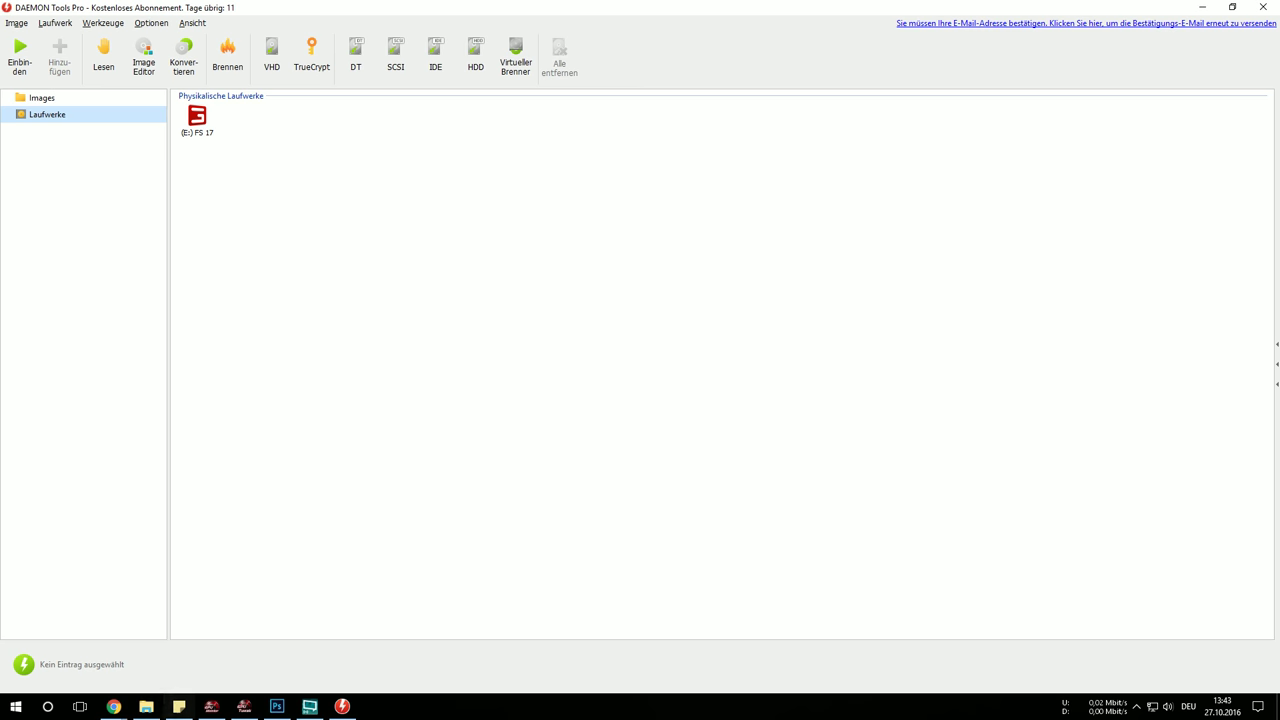
pyautogui.moveTo(645, 268); pyautogui.dragTo(406, 169)
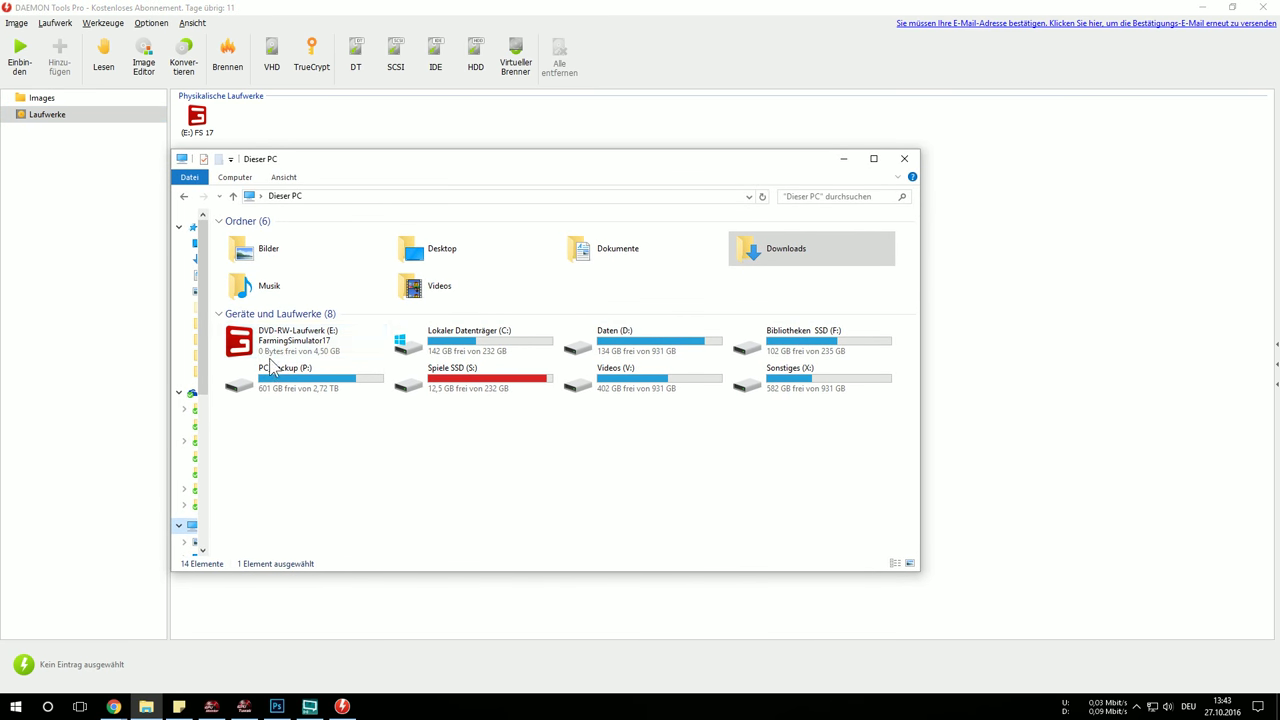
pyautogui.hotkey('alt', 'F4')
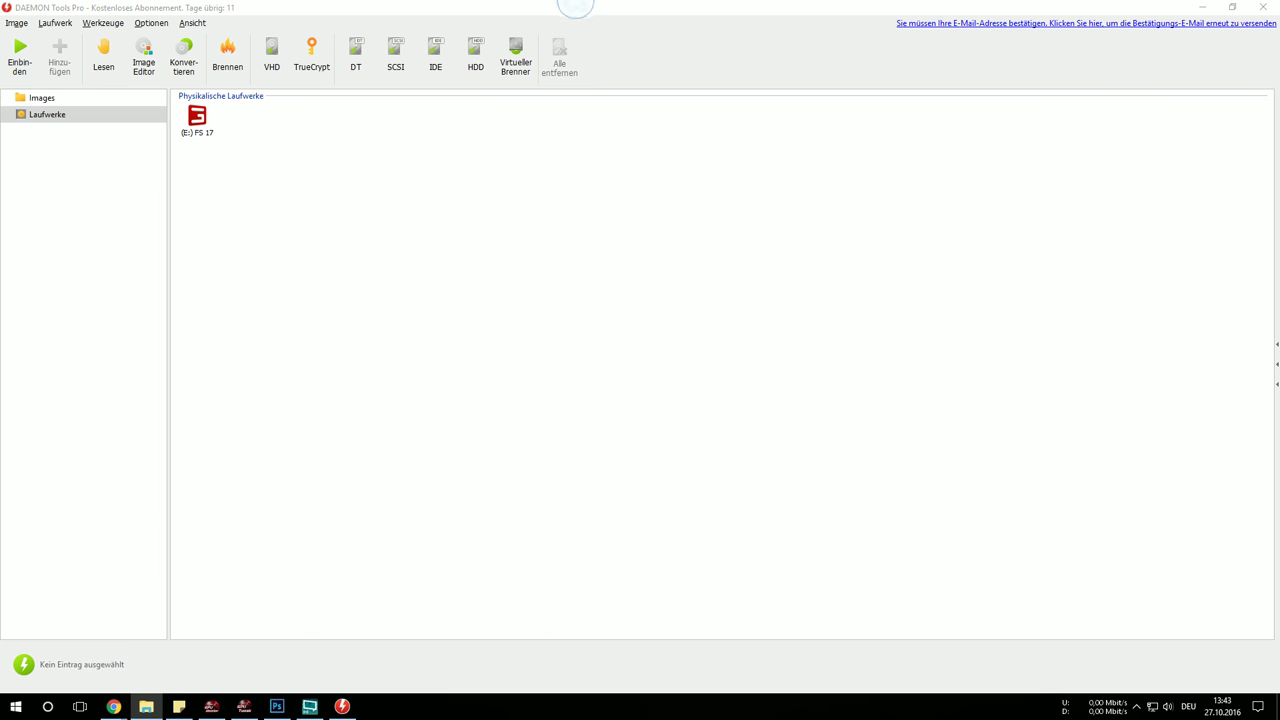
# Start creating a disc image from the physical drive (E:) FS 17.
pyautogui.click(33, 113)
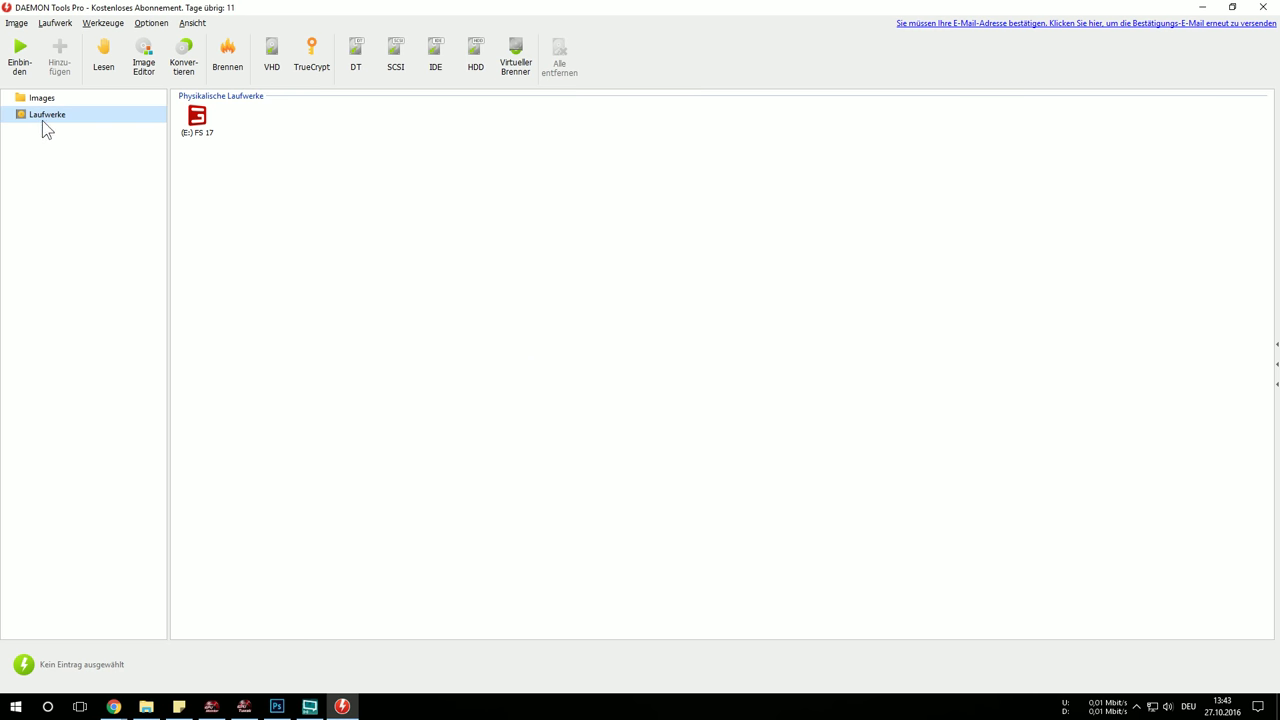
pyautogui.click(196, 127)
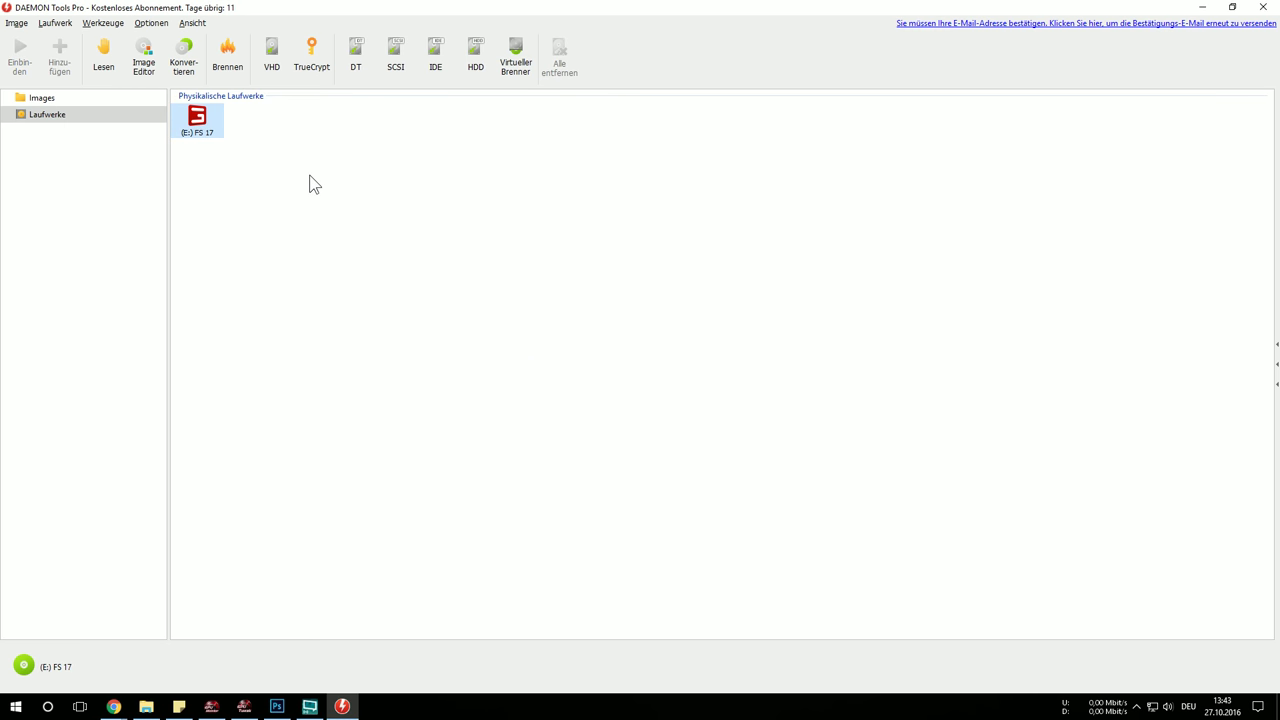
pyautogui.rightClick(201, 124)
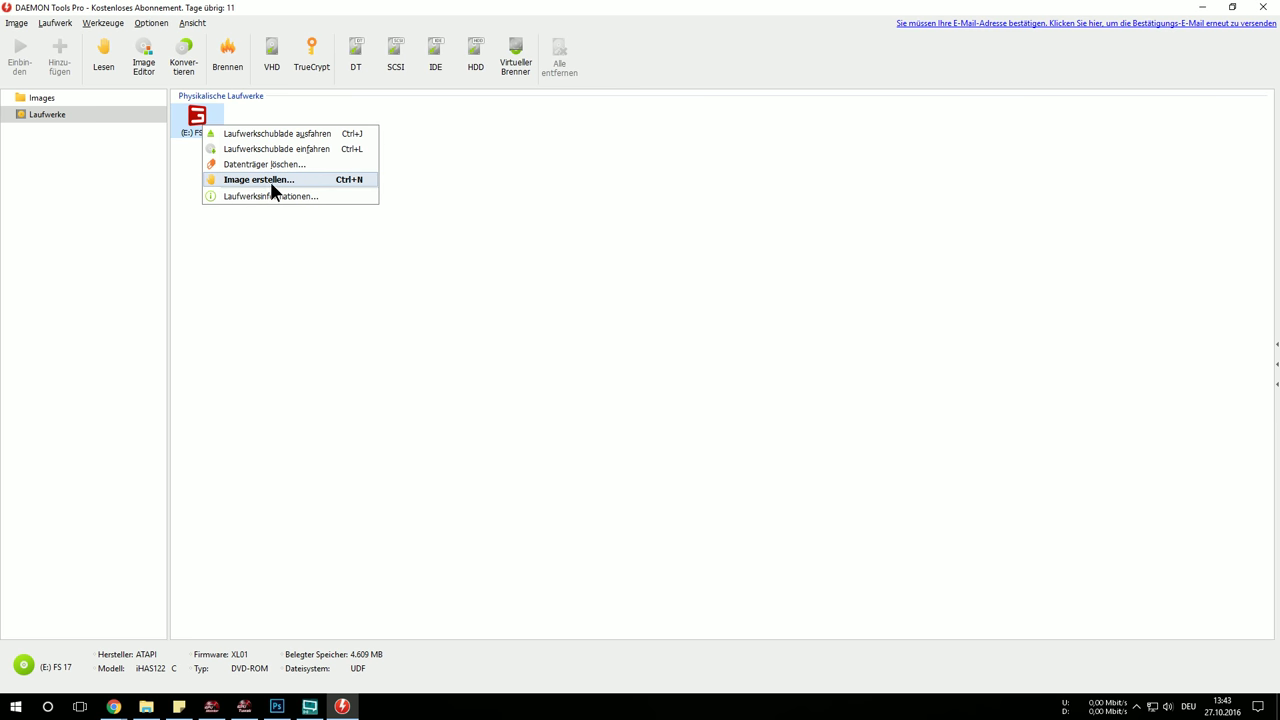
pyautogui.click(265, 181)
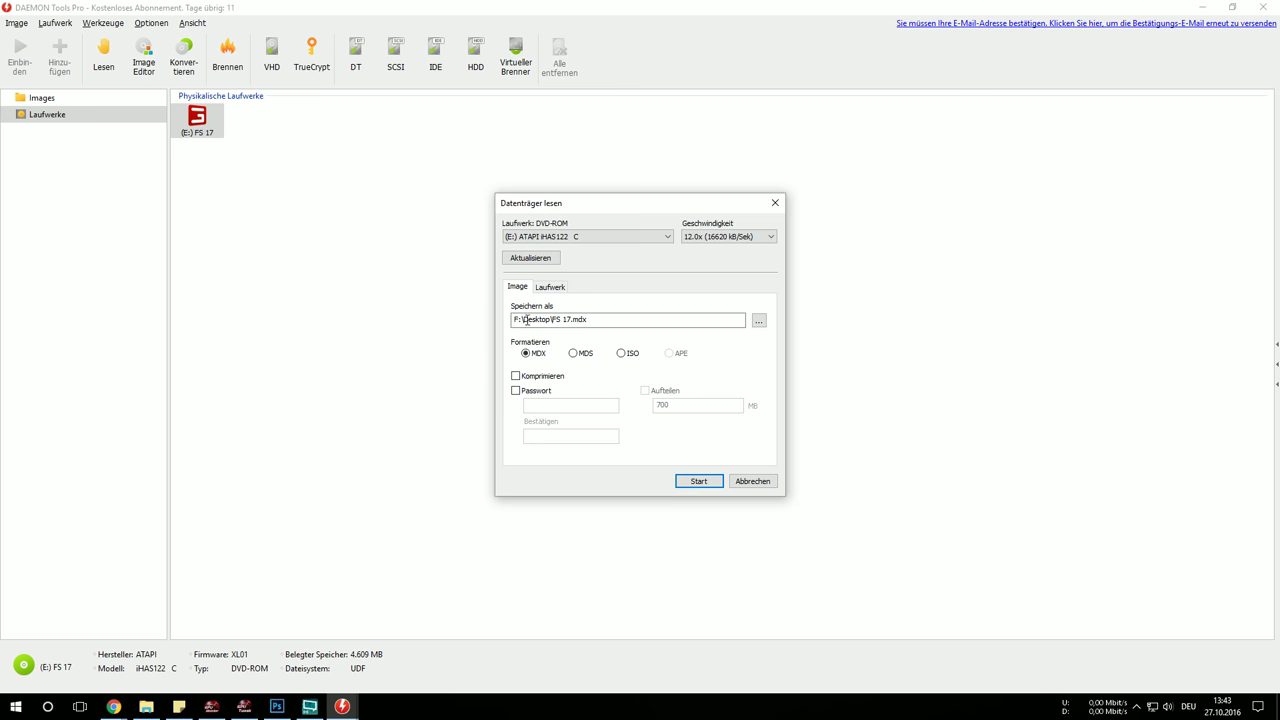
# Set the image output to a standard ISO file named FS 17.iso in the Desktop folder.
pyautogui.click(563, 319)
pyautogui.press('BackSpace')
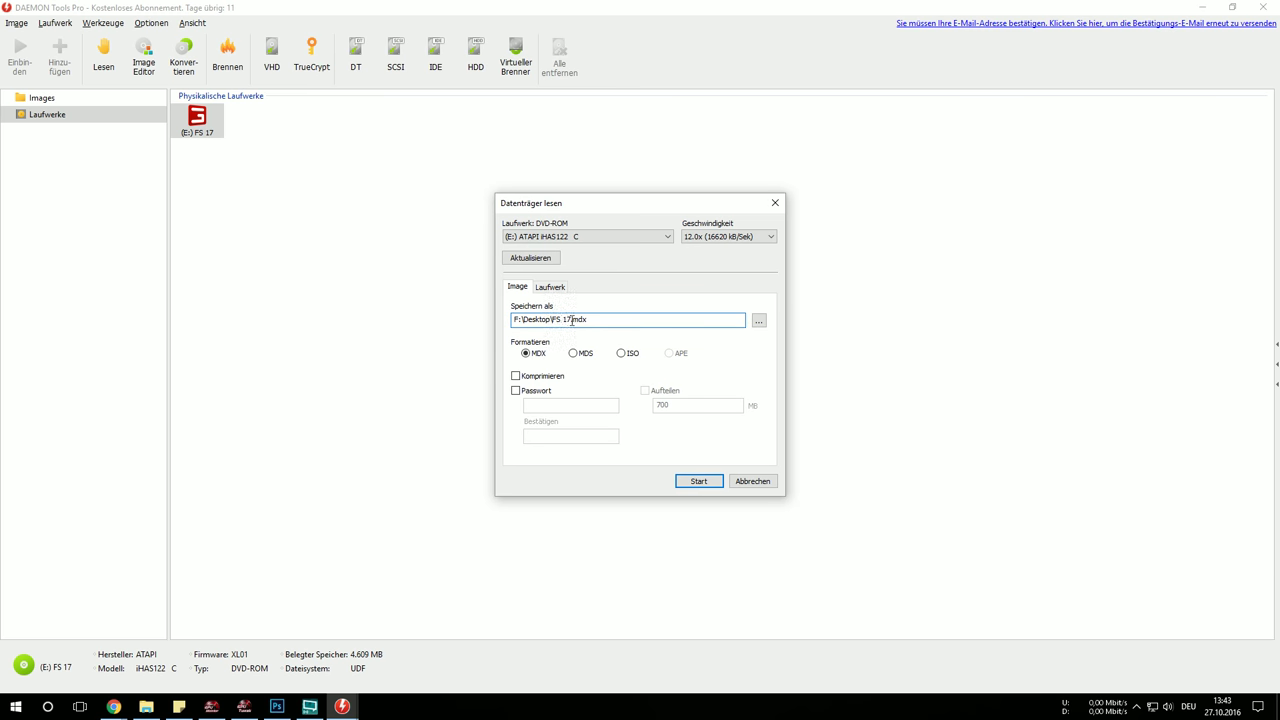
pyautogui.click(759, 322)
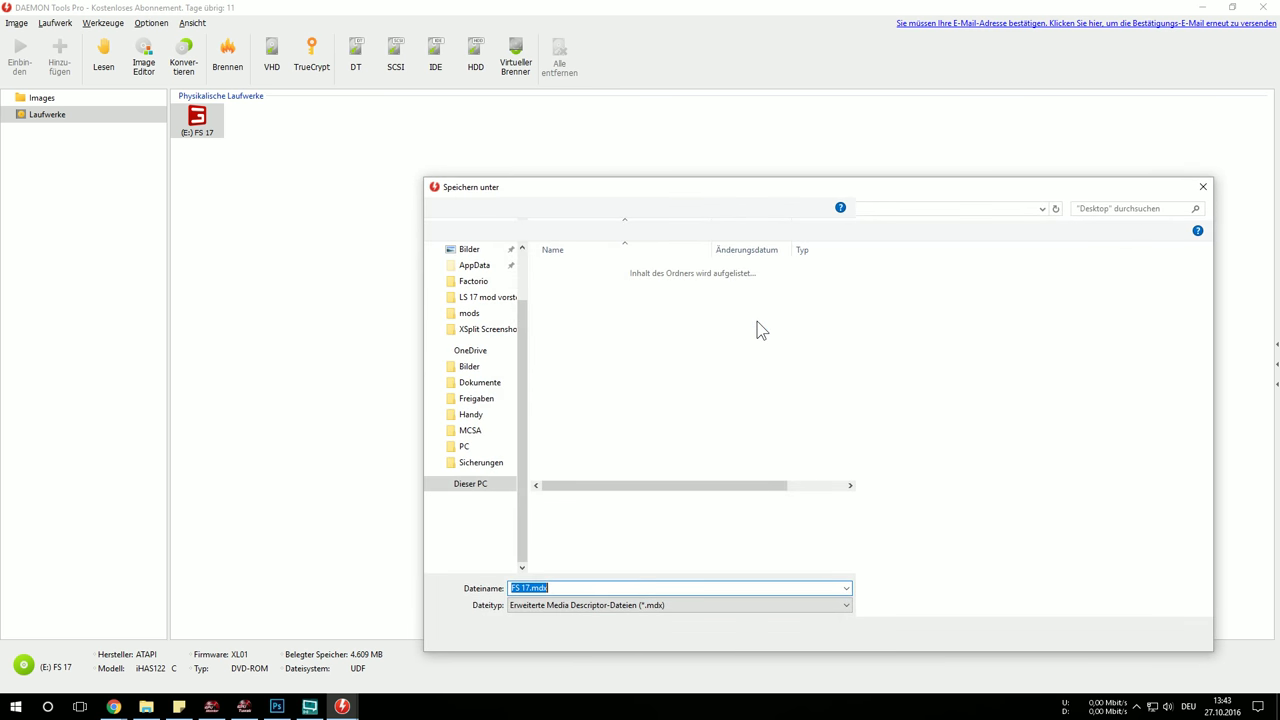
pyautogui.click(610, 608)
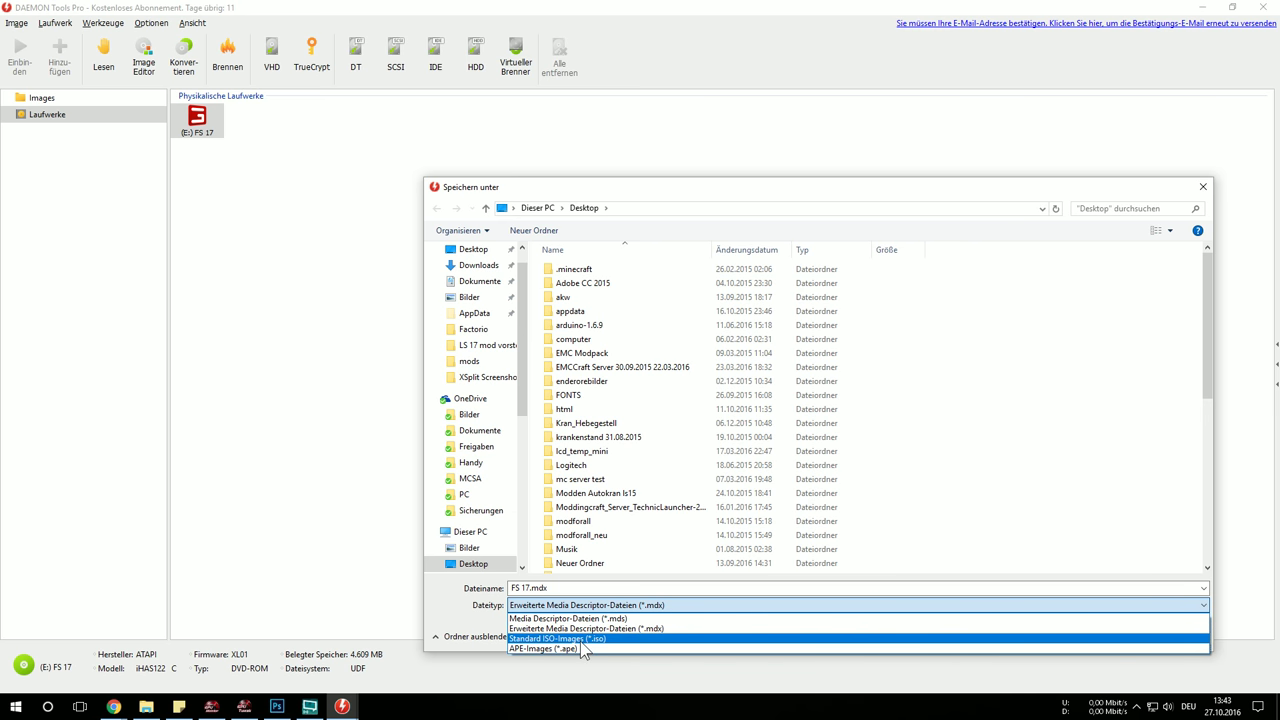
pyautogui.click(580, 641)
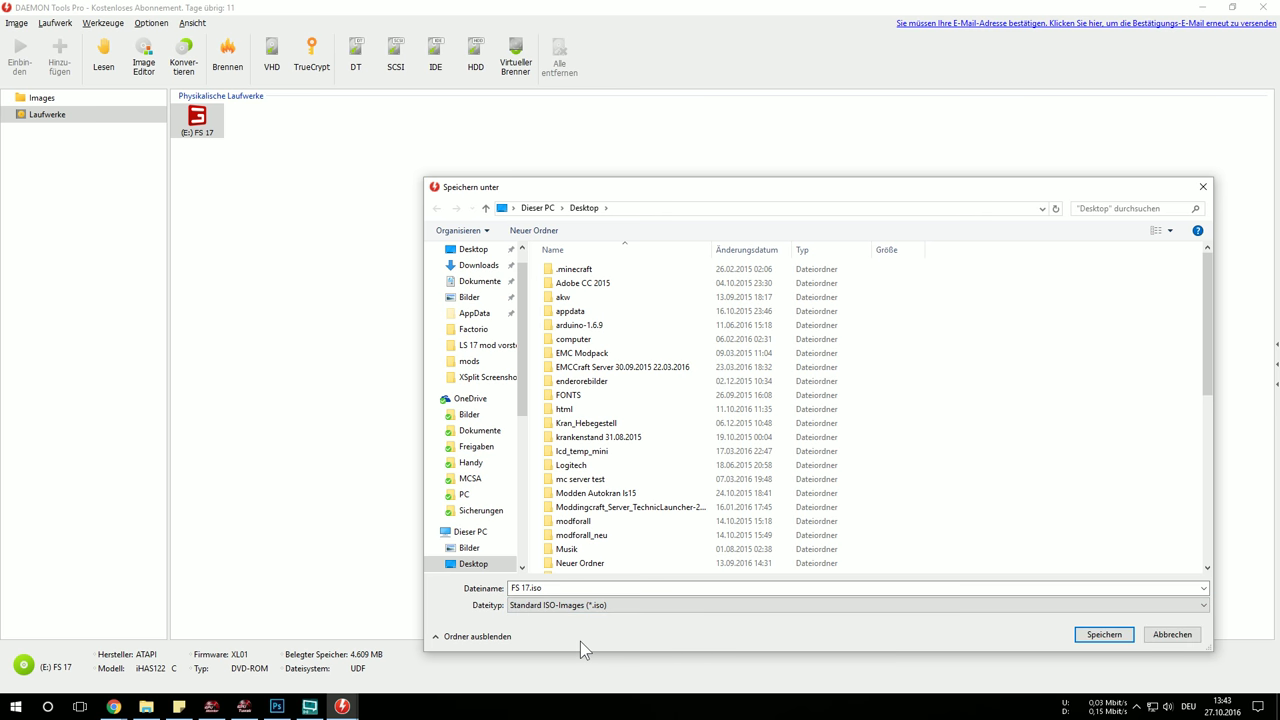
pyautogui.click(1098, 638)
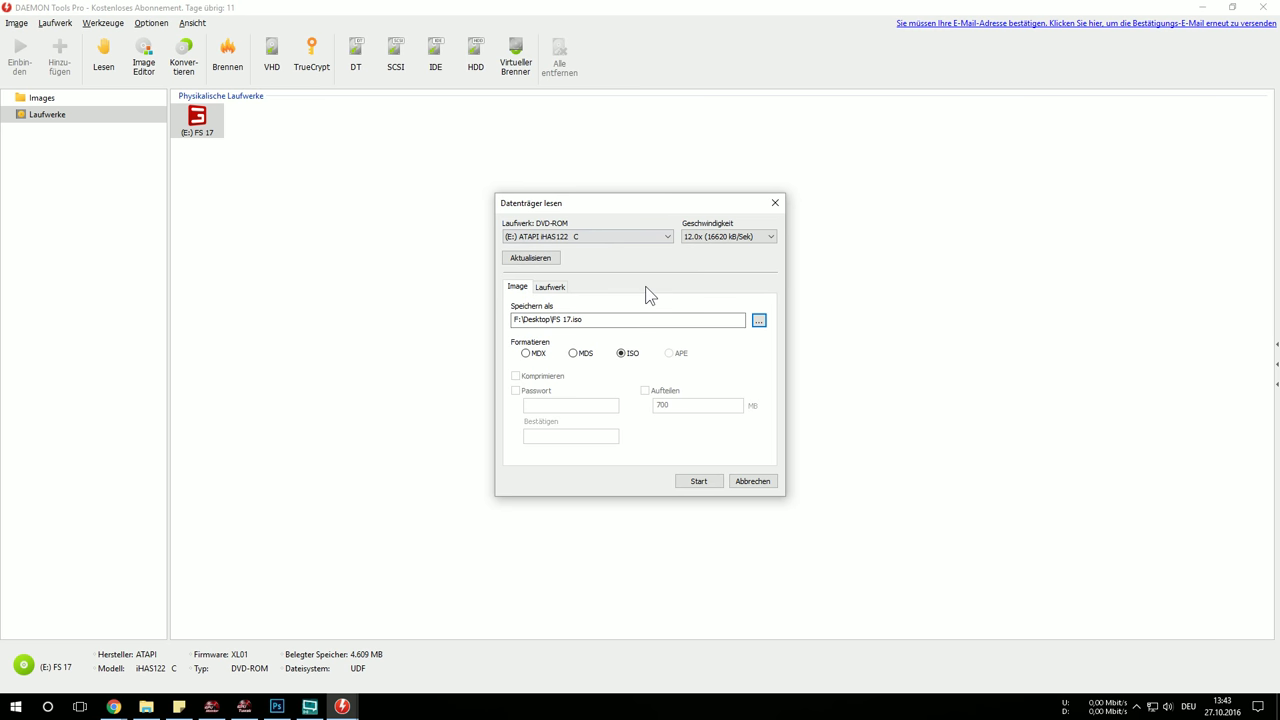
# Check the drive options and try to create the image as FS 17.iso, declining to replace the existing image.
pyautogui.click(549, 287)
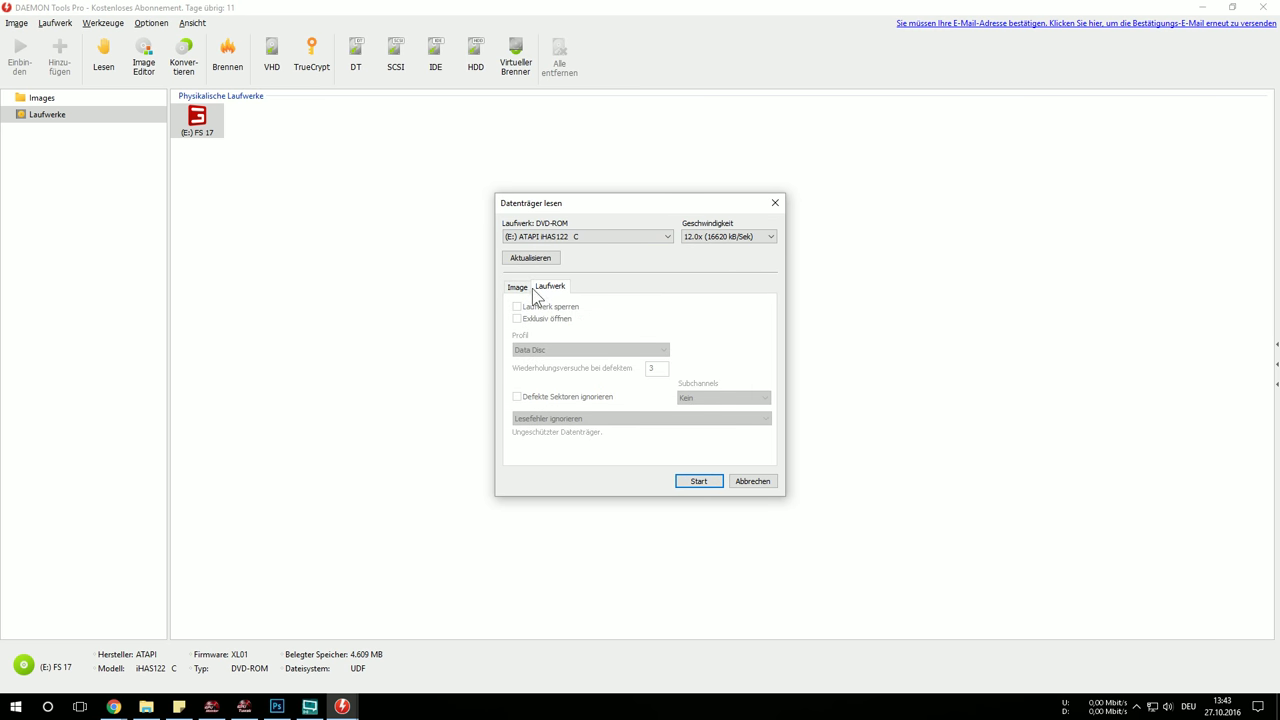
pyautogui.click(518, 287)
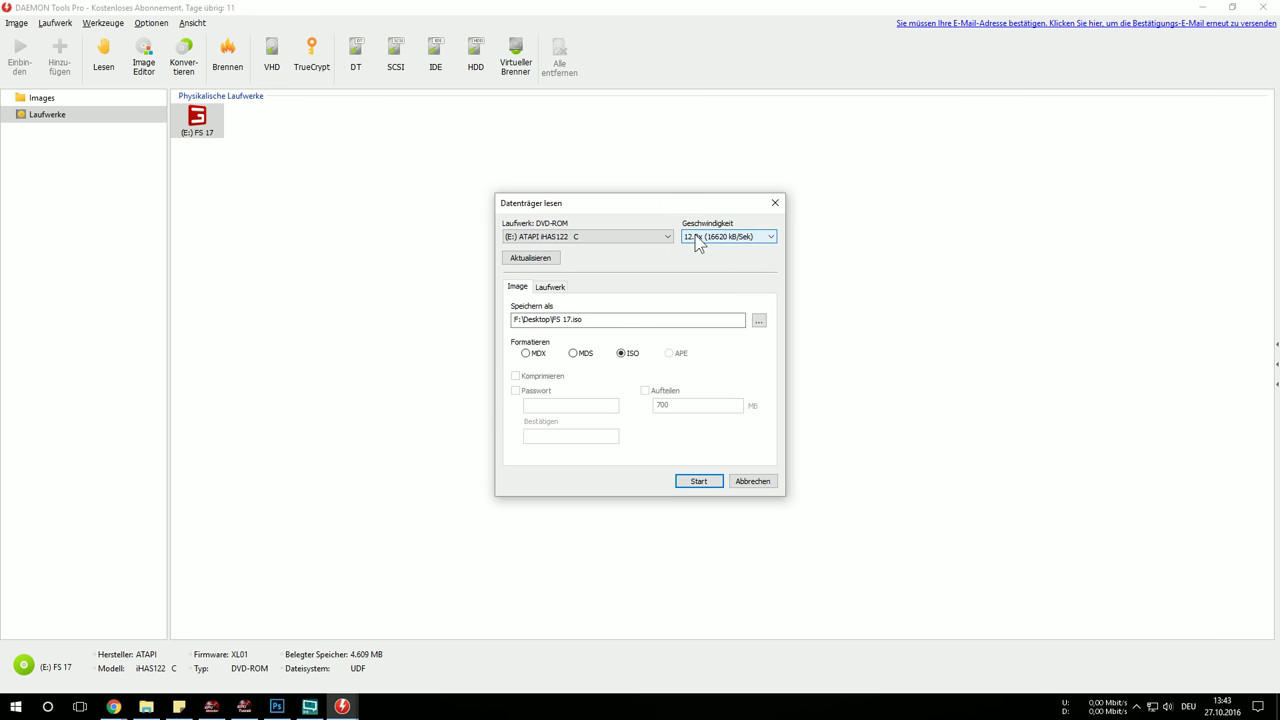
pyautogui.doubleClick(578, 319)
pyautogui.click(583, 319)
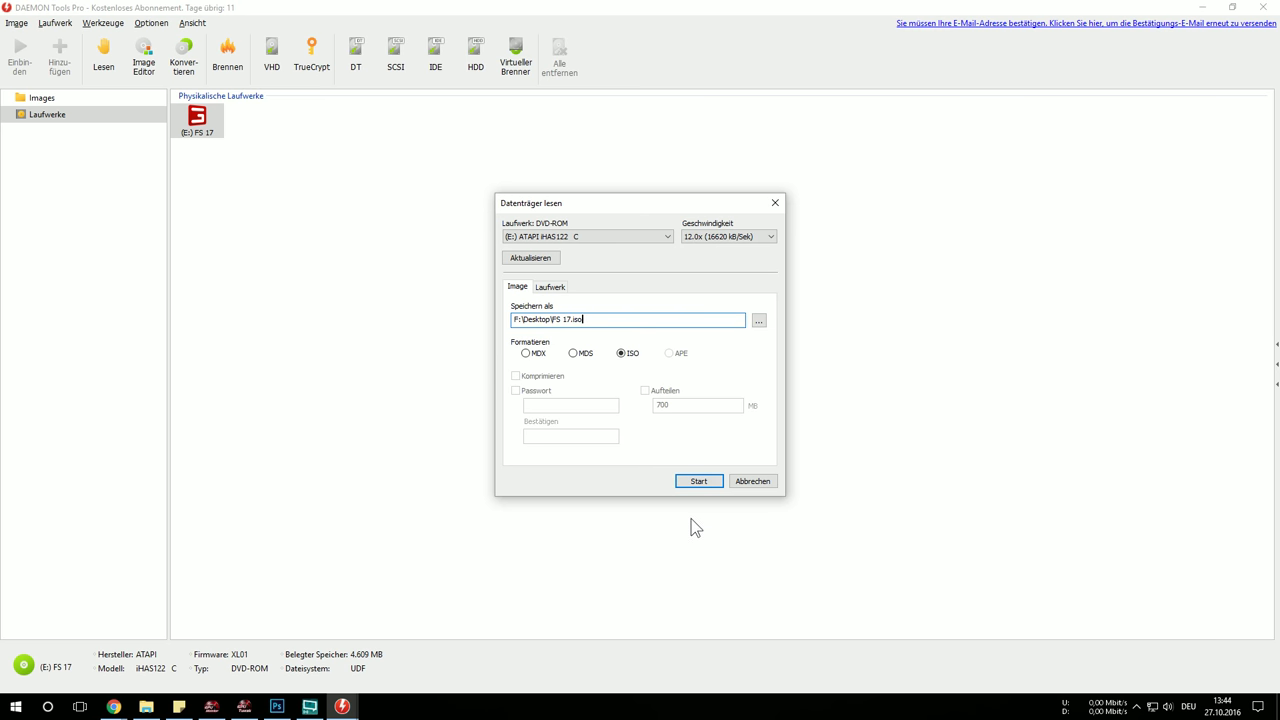
pyautogui.click(626, 356)
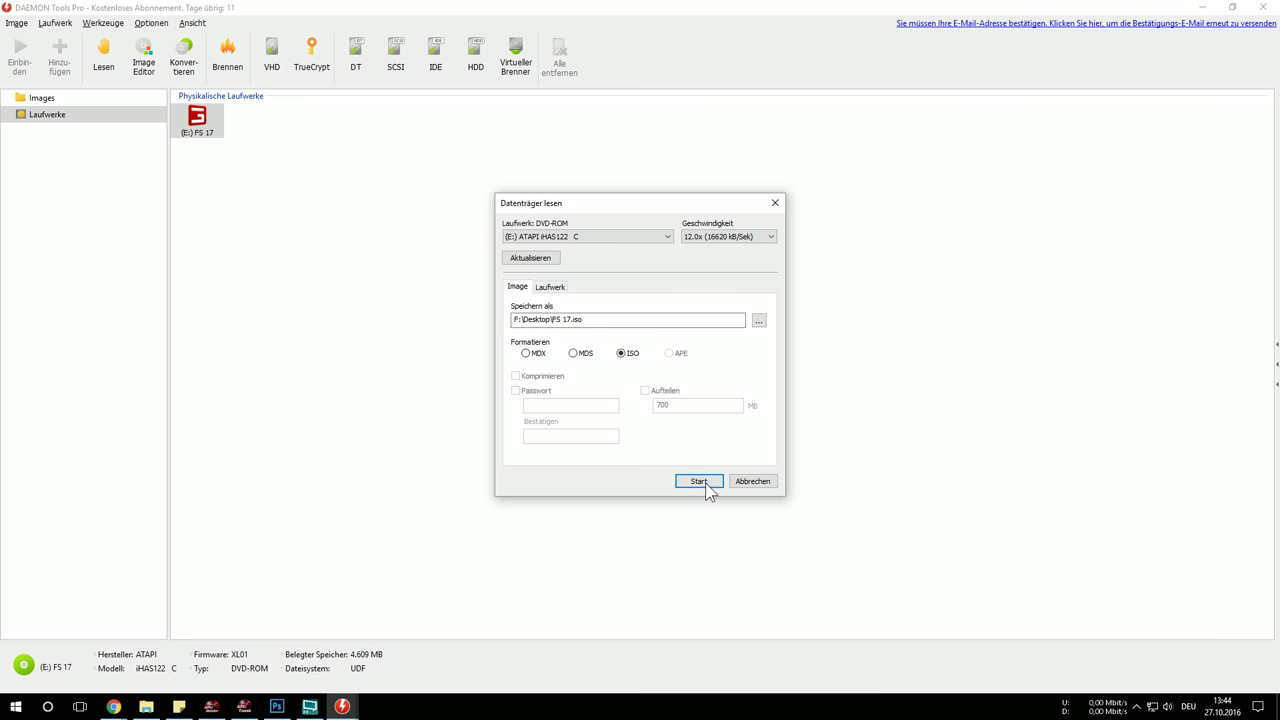
pyautogui.click(705, 482)
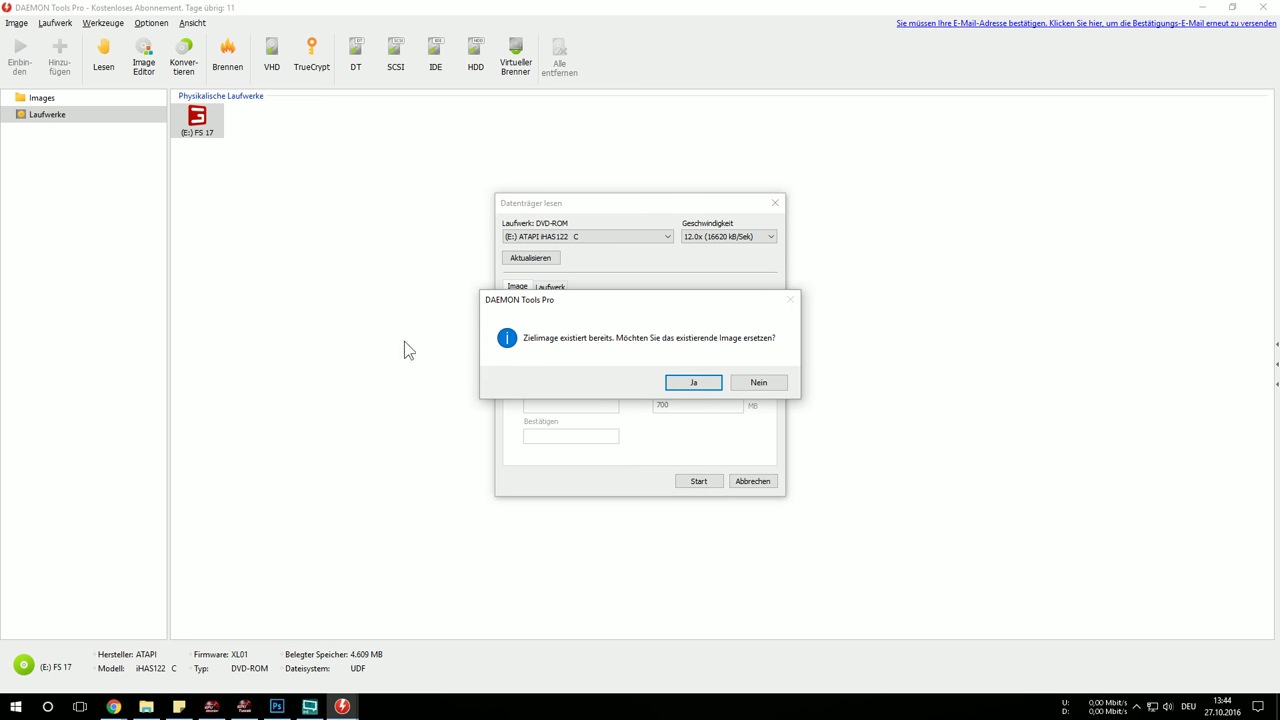
pyautogui.click(759, 382)
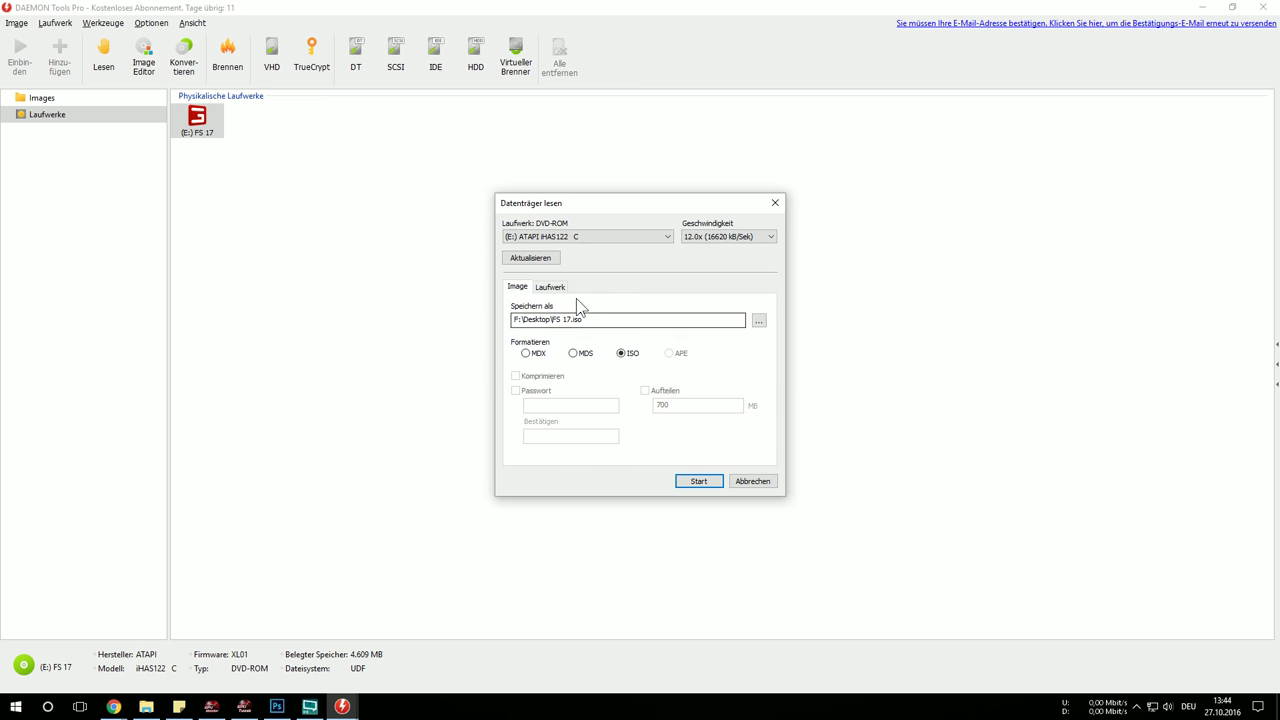
# Rename the output file as FS 17_neu.iso, start creating the image and reposition the progress window.
pyautogui.click(570, 319)
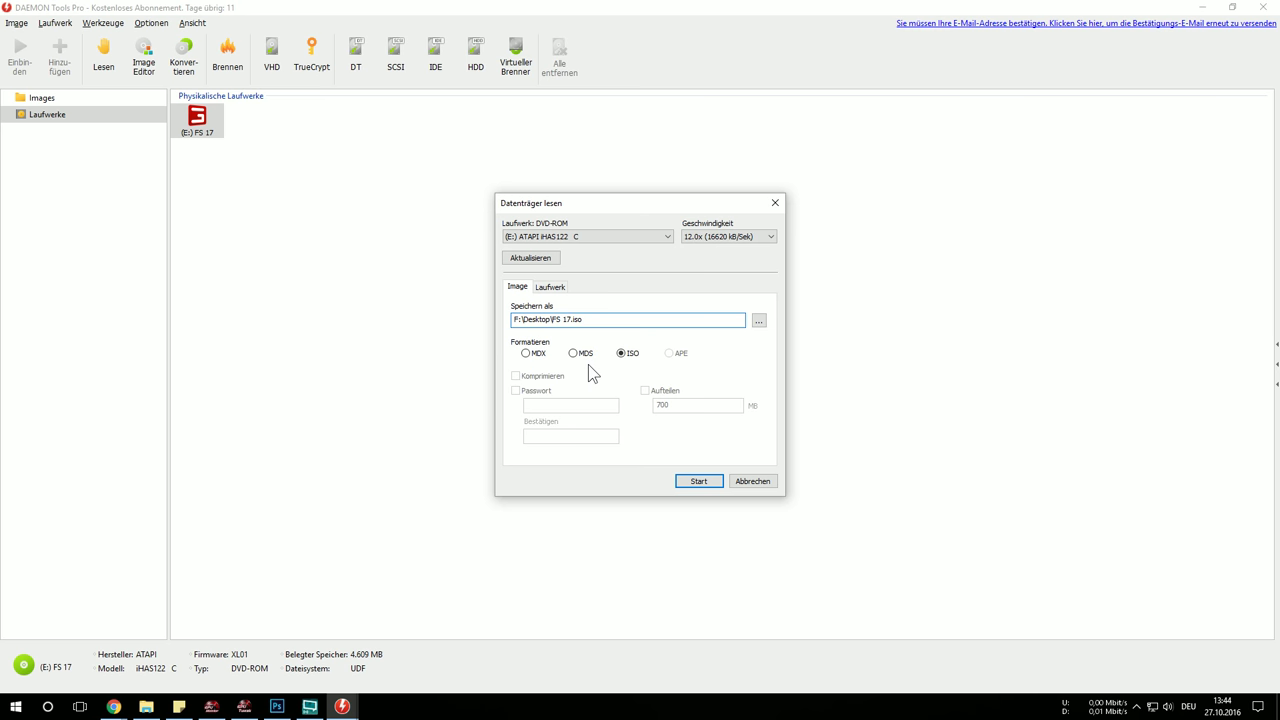
pyautogui.write('_neu')
pyautogui.click(698, 482)
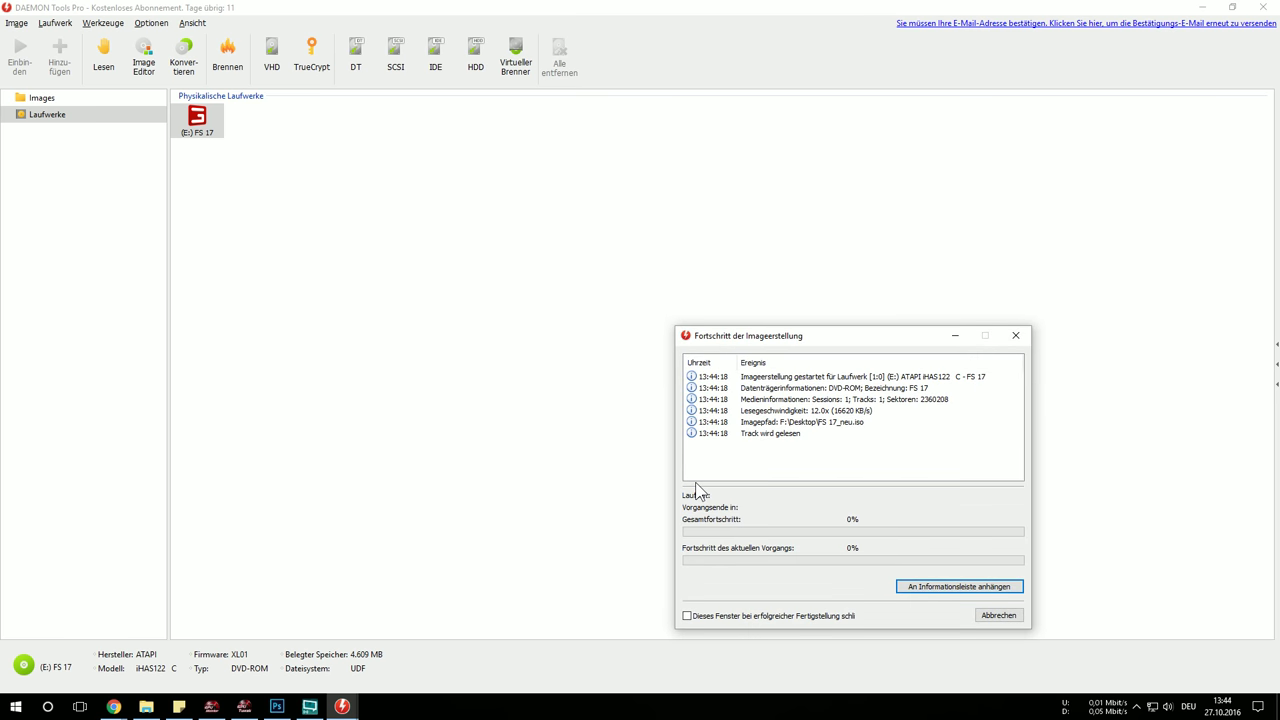
pyautogui.moveTo(830, 338); pyautogui.dragTo(500, 158)
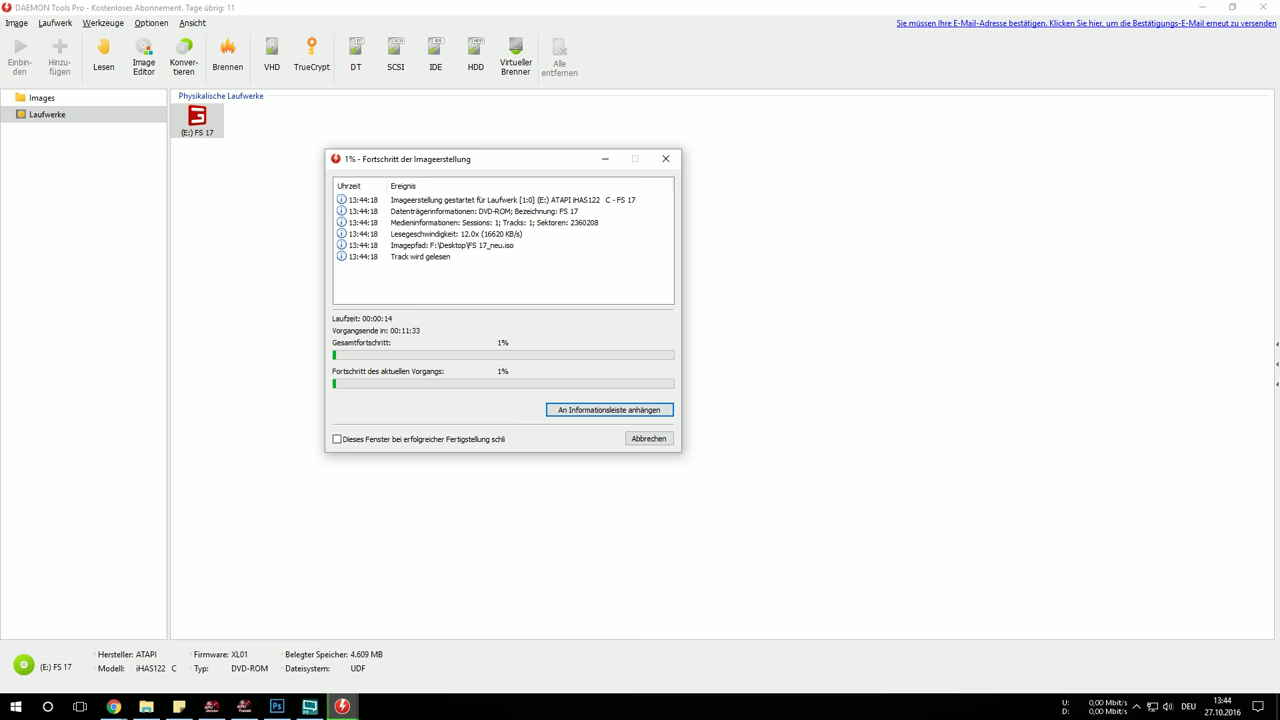
# Close the progress window of the completed image creation and open the image library.
pyautogui.hotkey('alt', 'Tab')
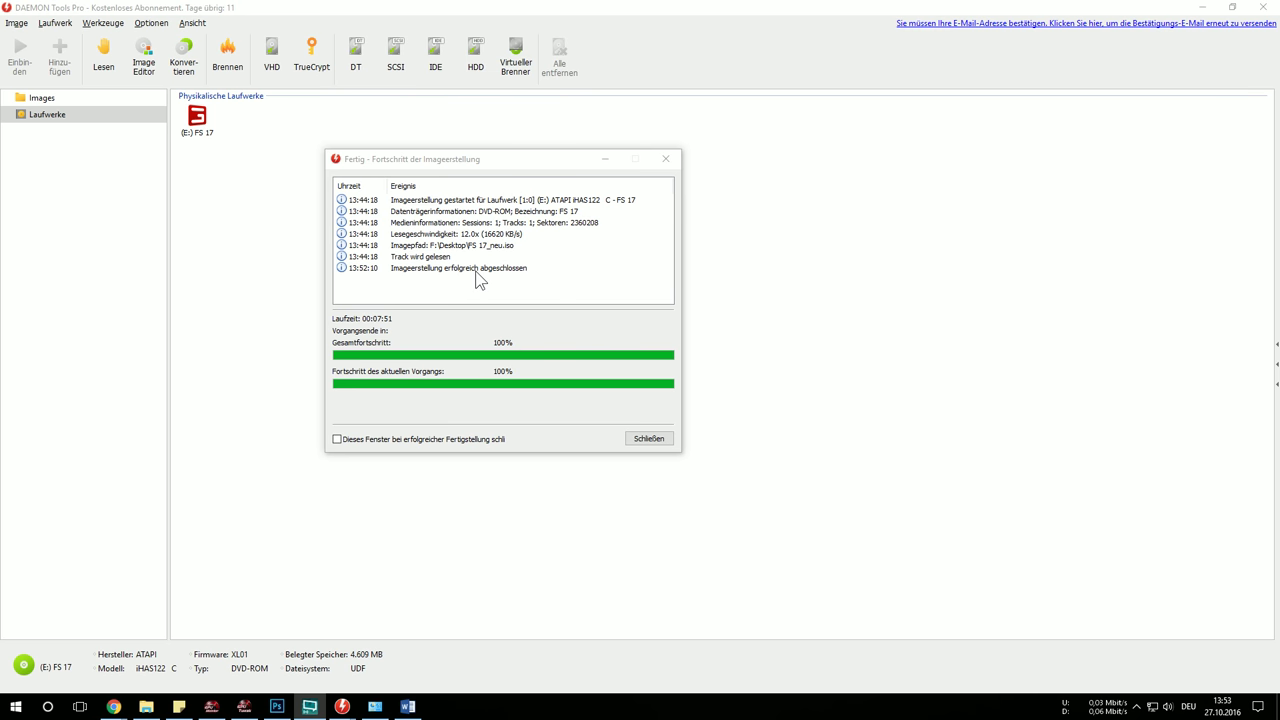
pyautogui.click(658, 441)
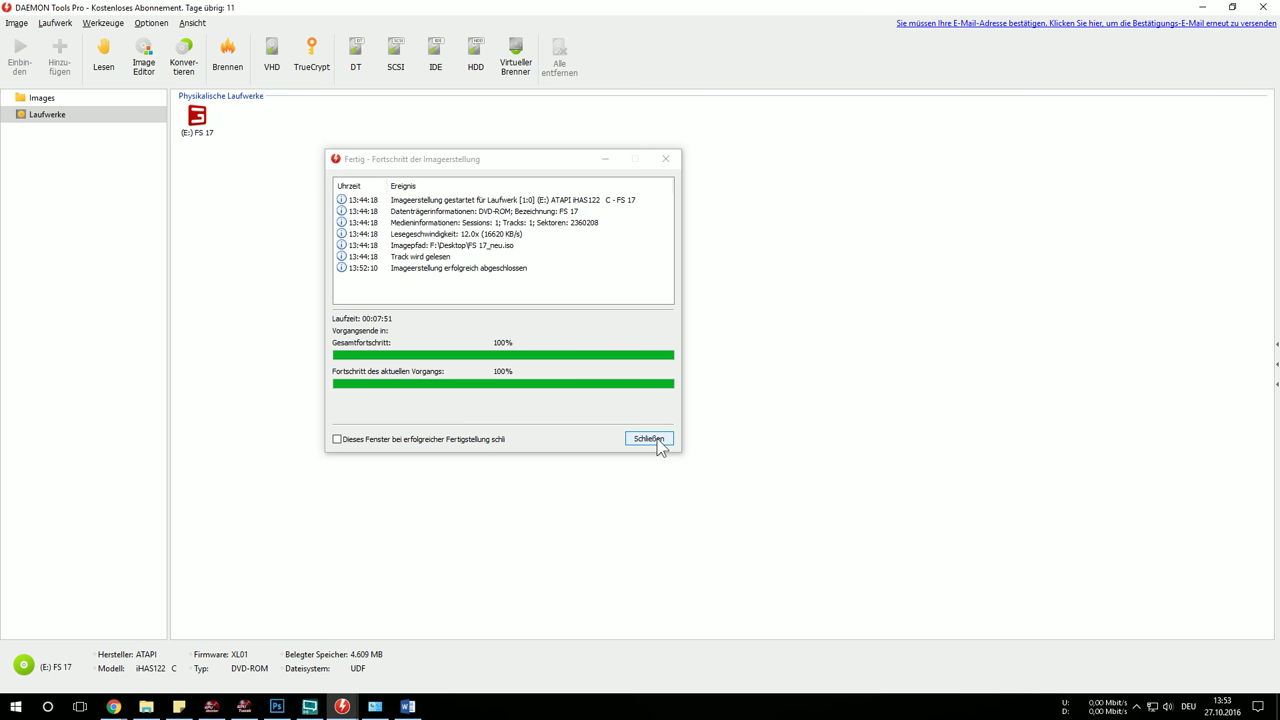
pyautogui.click(652, 440)
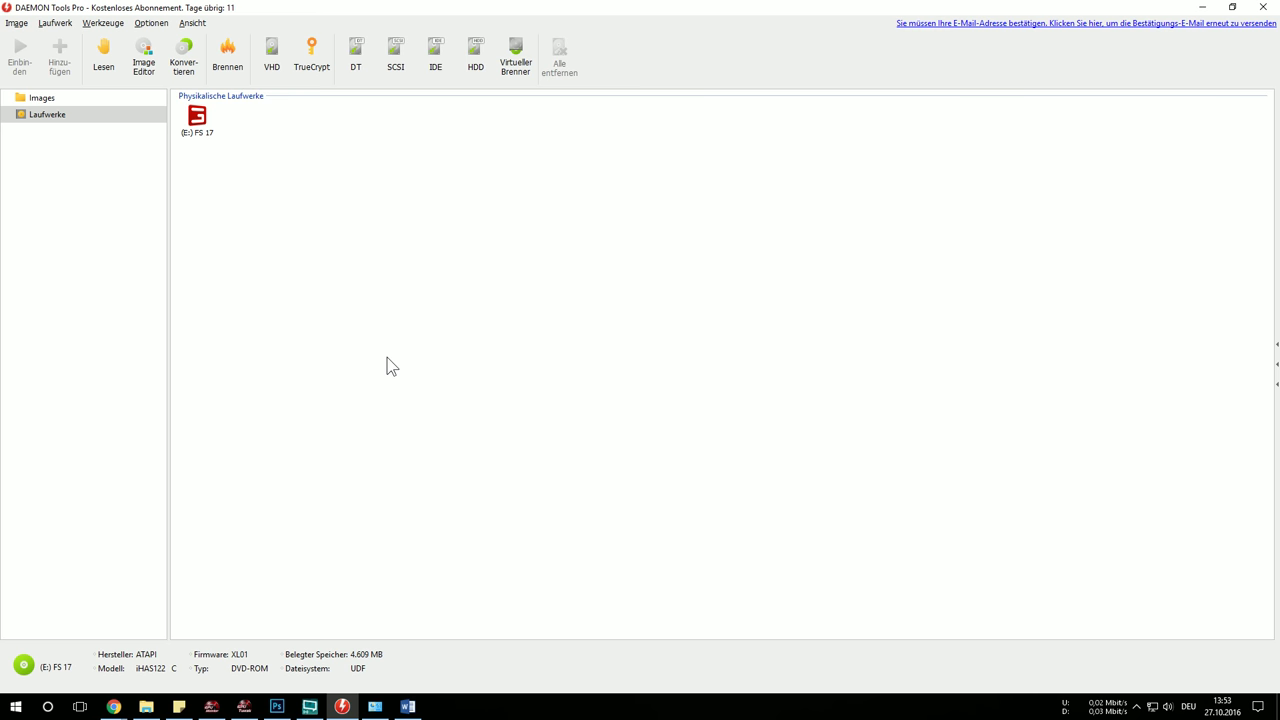
pyautogui.click(45, 97)
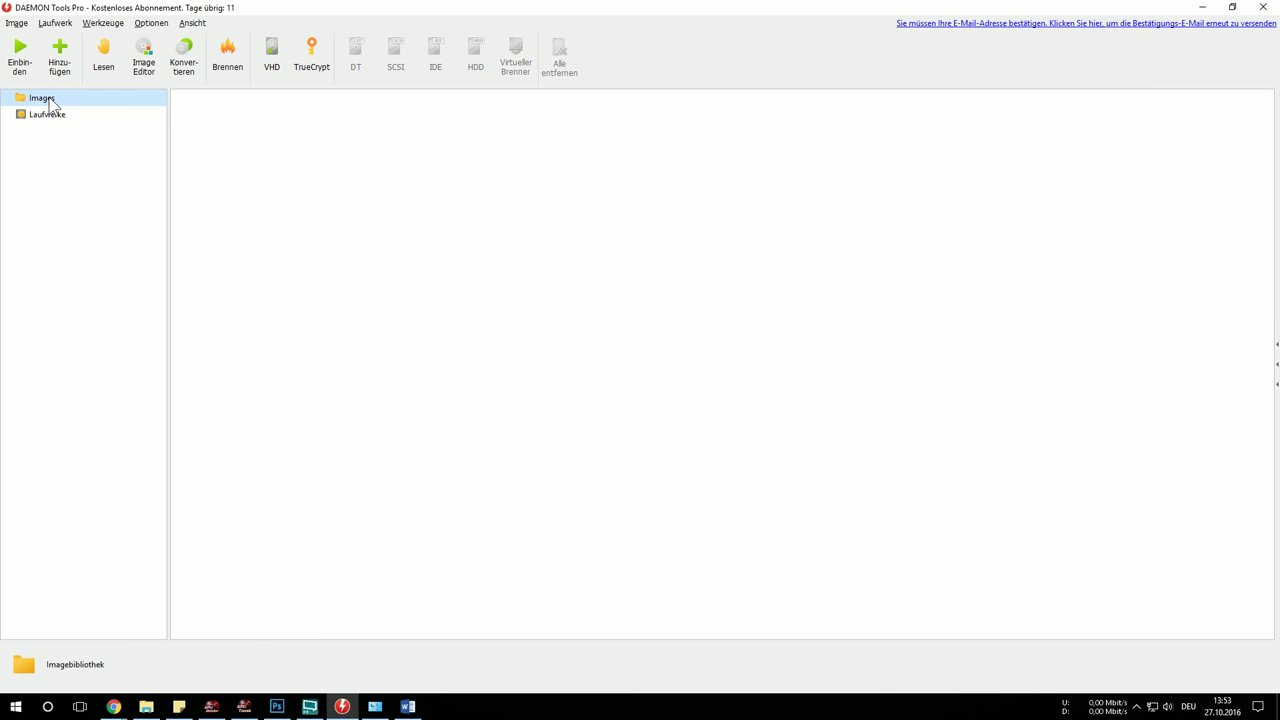
# Check the image library and the list of physical drives, and close DAEMON Tools Pro.
pyautogui.click(43, 116)
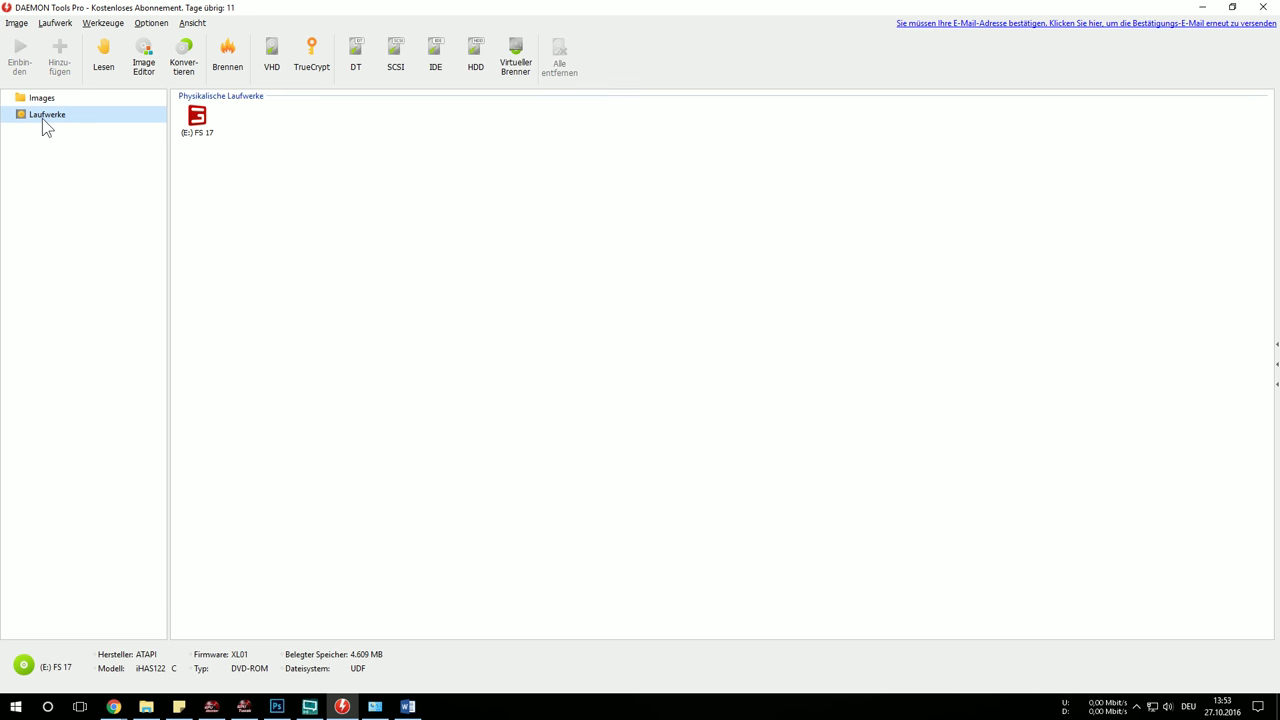
pyautogui.click(38, 100)
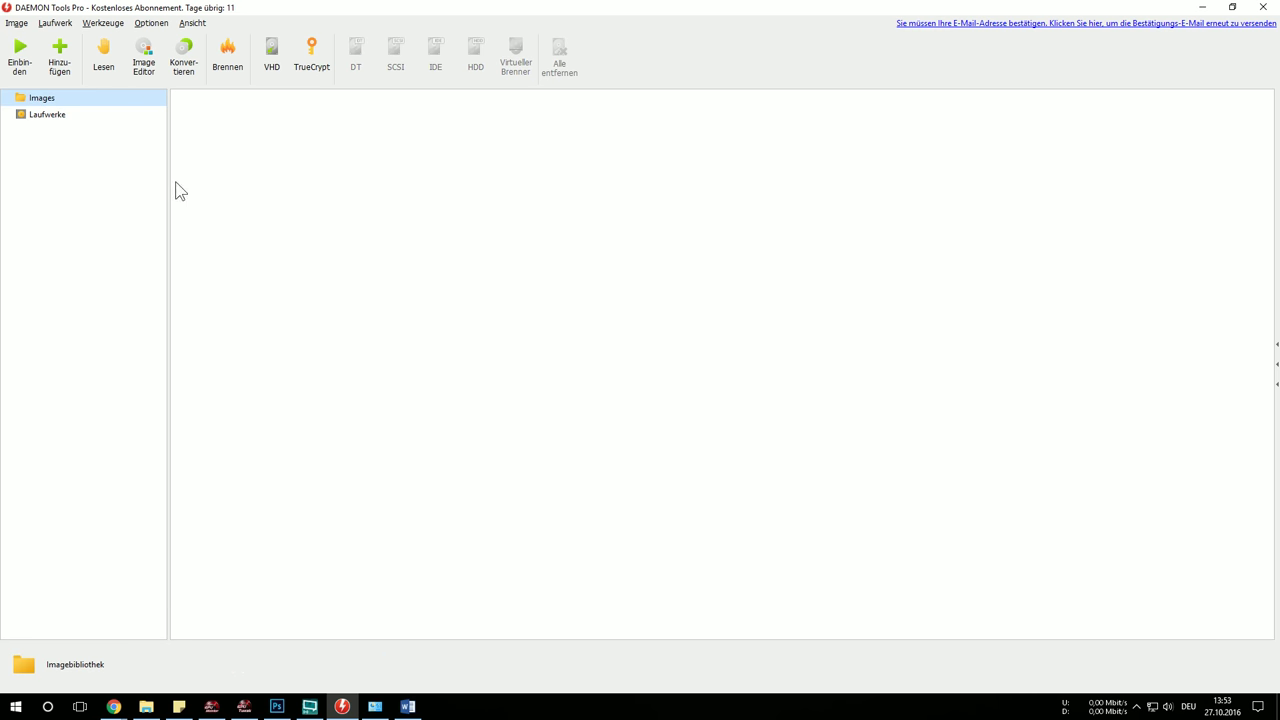
pyautogui.click(40, 115)
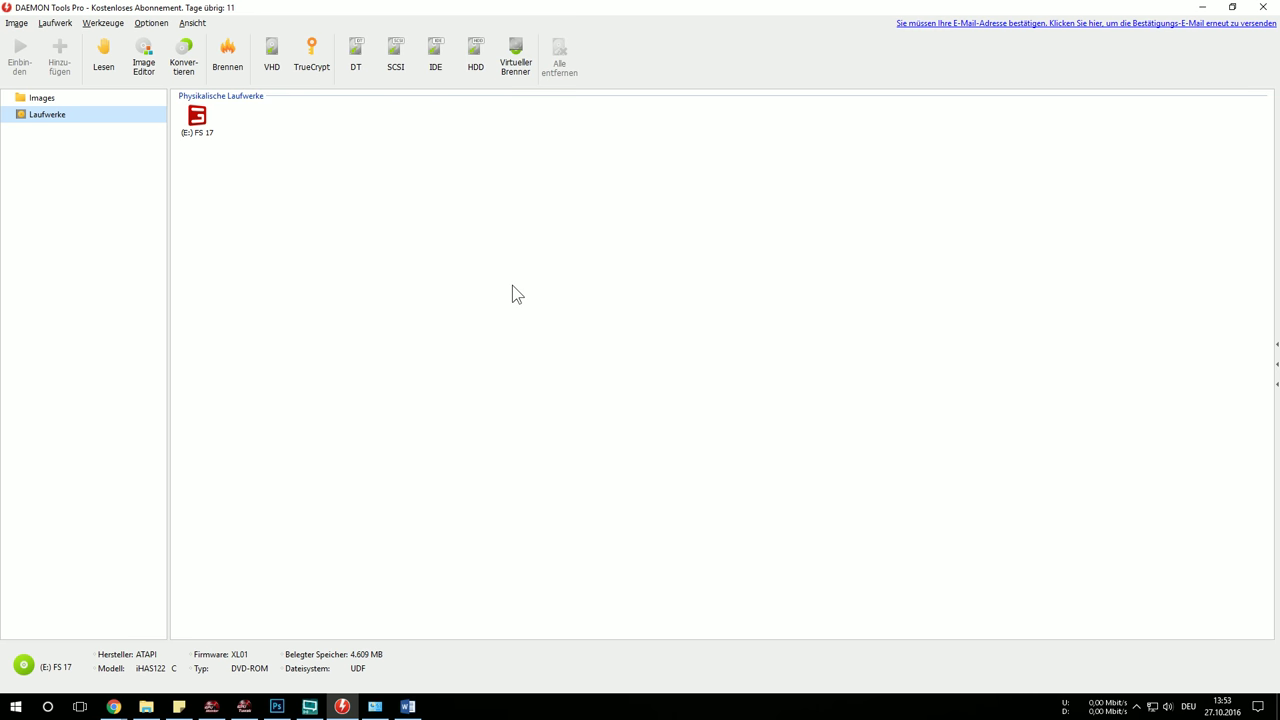
pyautogui.click(540, 290)
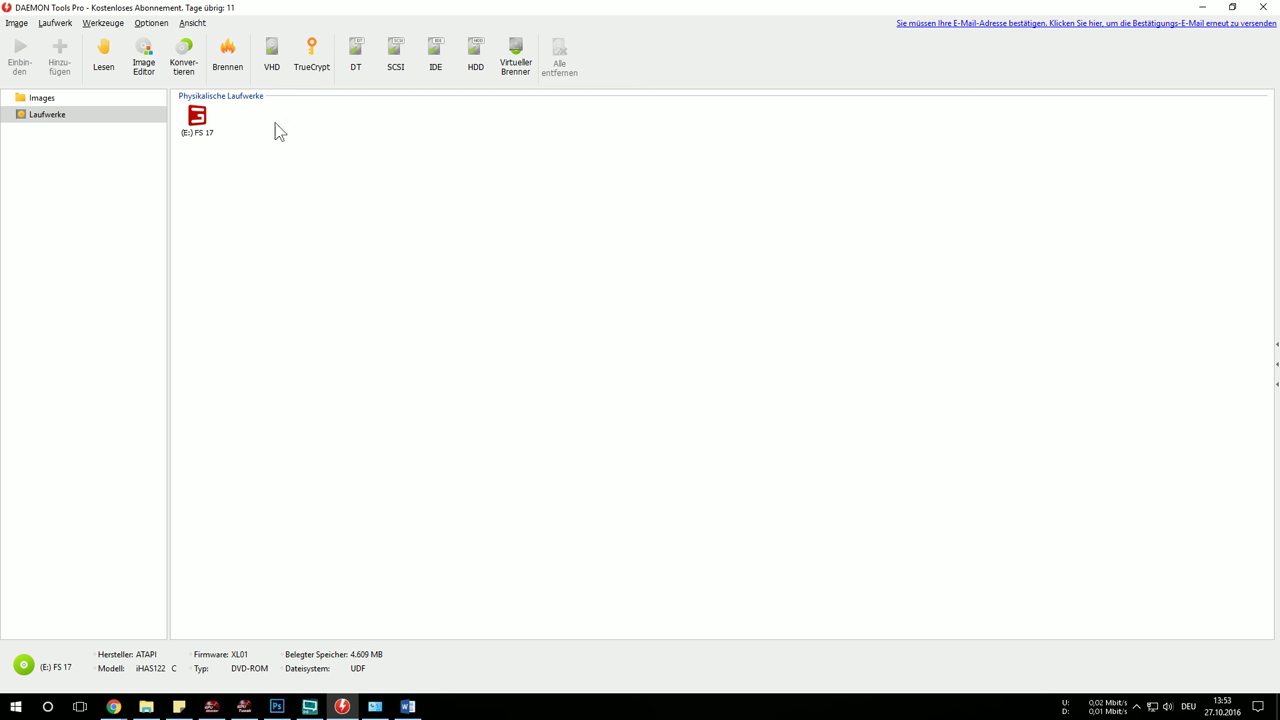
pyautogui.click(1266, 10)
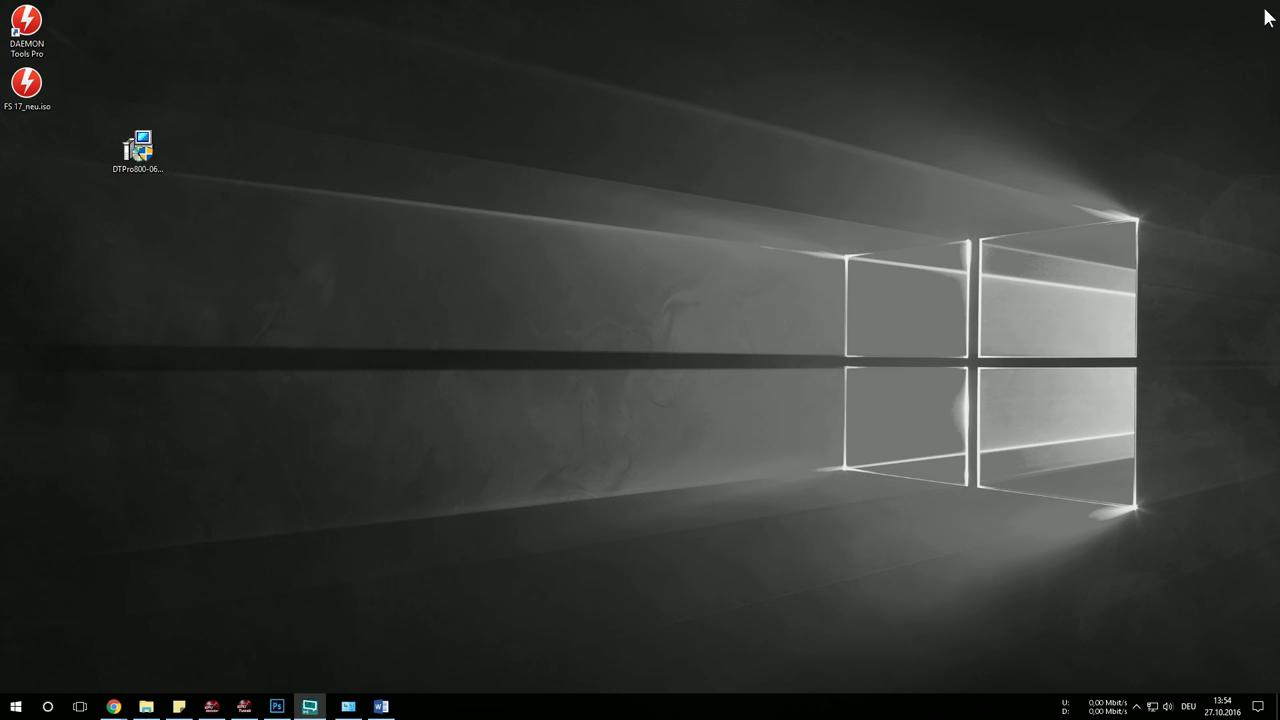
# Move FS 17_neu.iso to a free area of the desktop and check the DVD-RW drive (E:) in Dieser PC, putting that window away.
pyautogui.moveTo(40, 96); pyautogui.dragTo(503, 183)
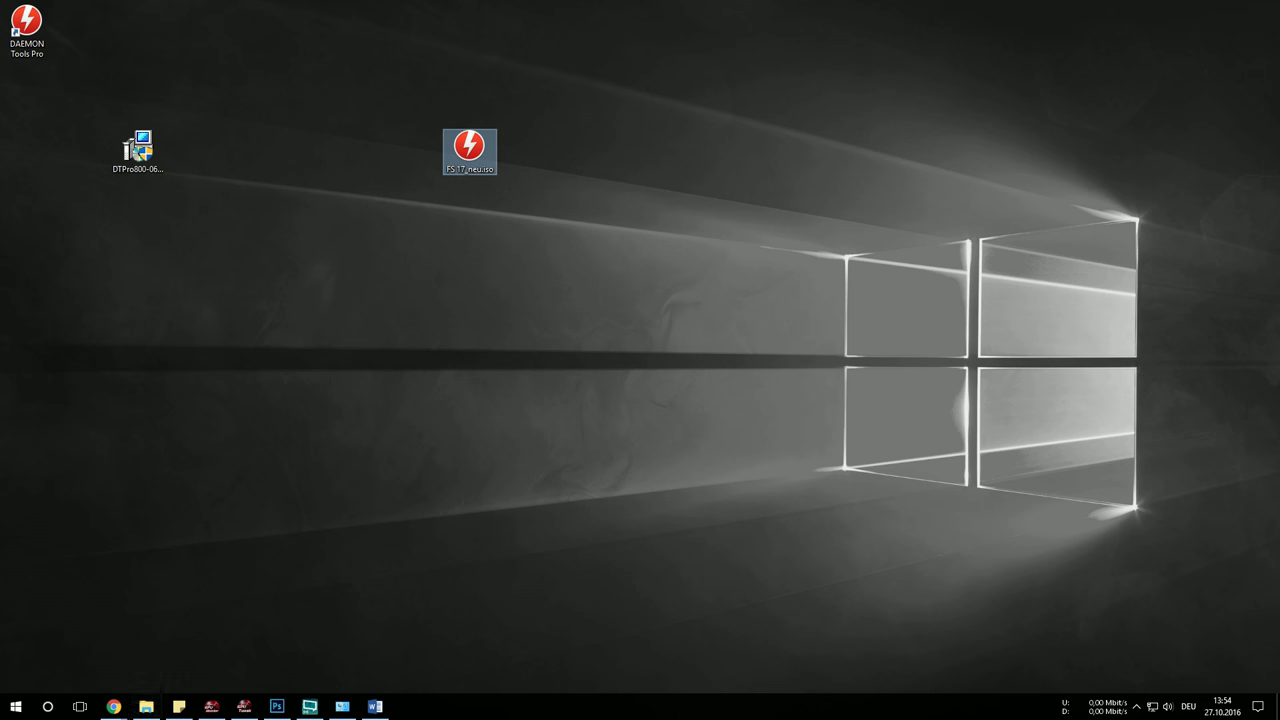
pyautogui.click(141, 708)
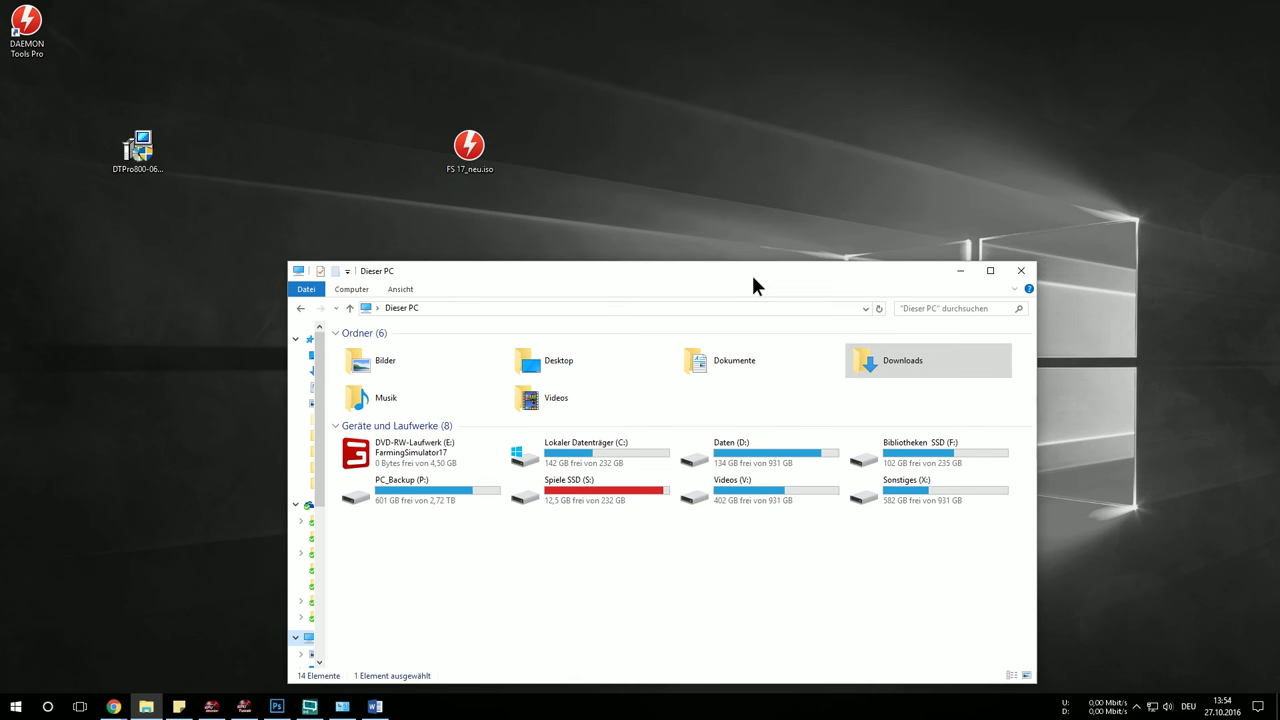
pyautogui.click(395, 455)
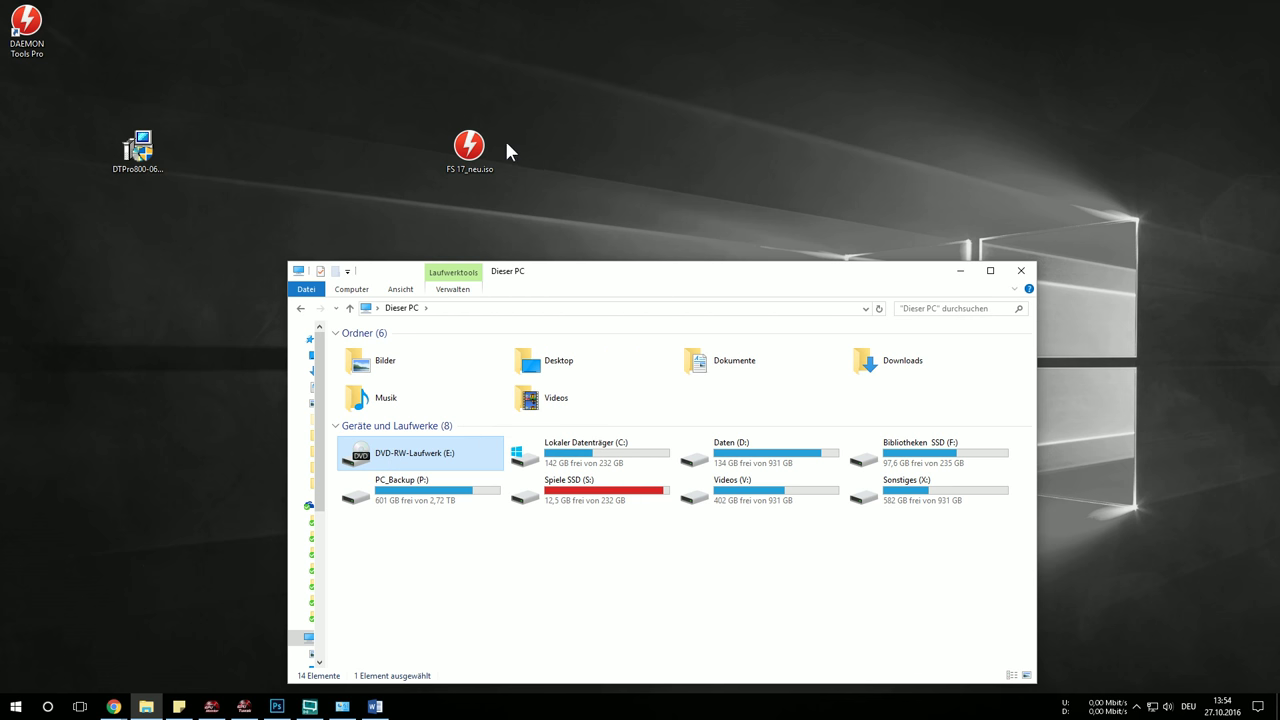
pyautogui.moveTo(749, 284); pyautogui.dragTo(845, 262)
pyautogui.click(1056, 249)
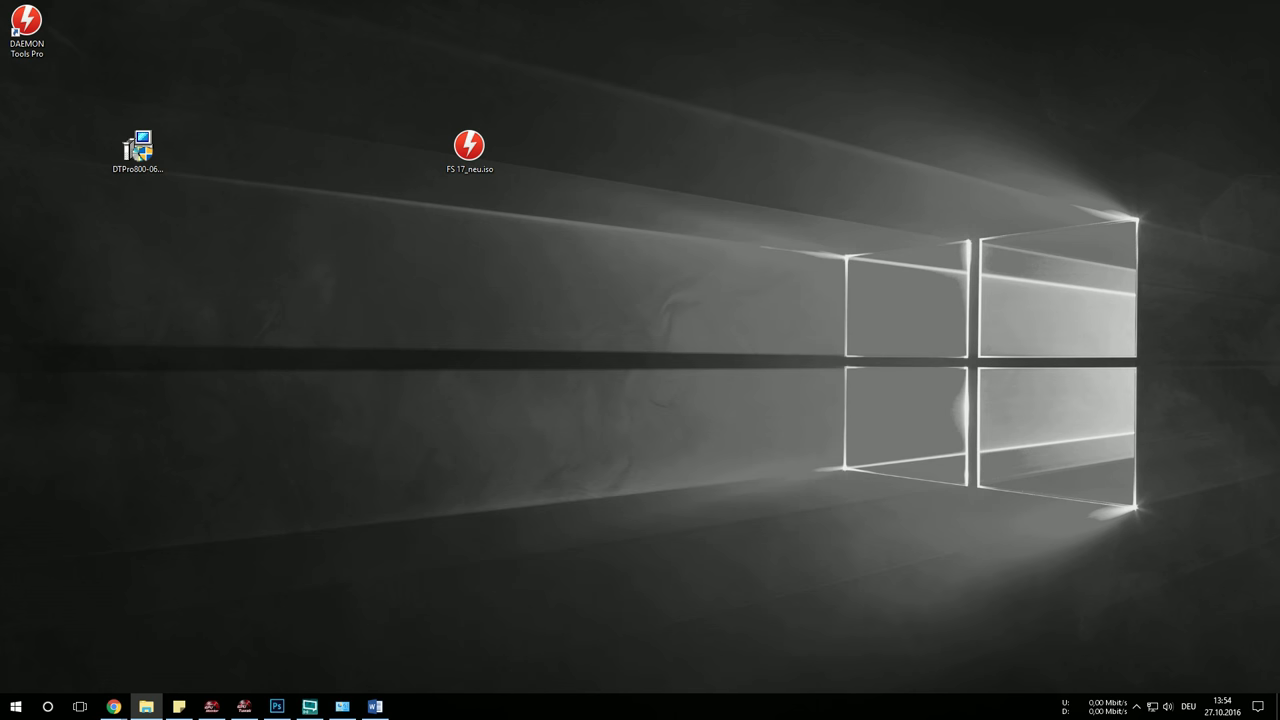
# Uninstall DAEMON Tools Pro through Programme und Features, finish the wizard and minimize the window.
pyautogui.click(342, 706)
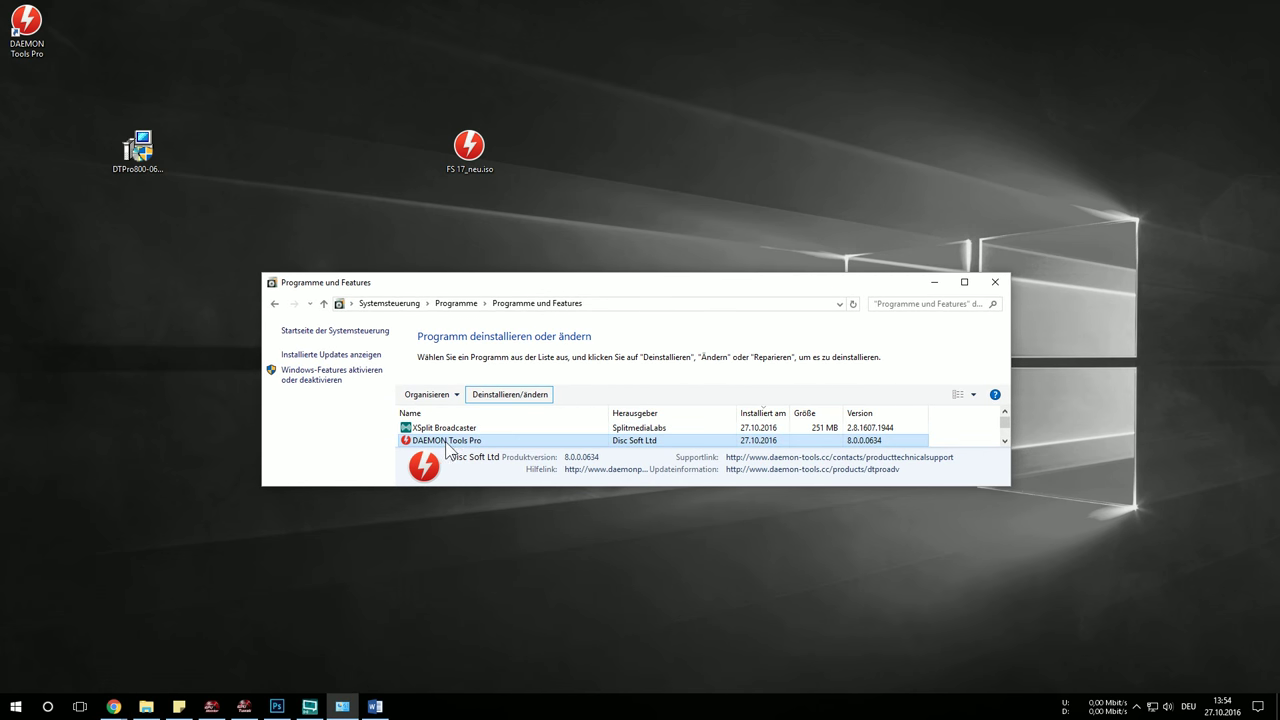
pyautogui.click(512, 394)
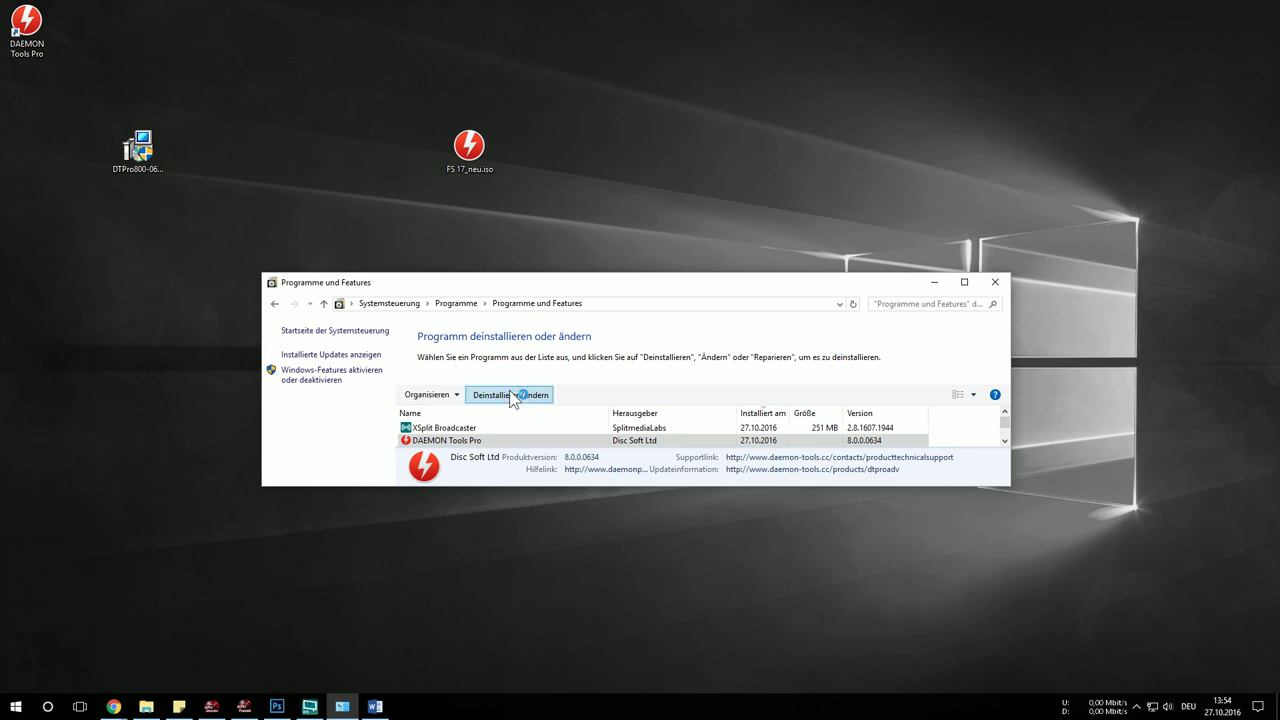
pyautogui.click(719, 460)
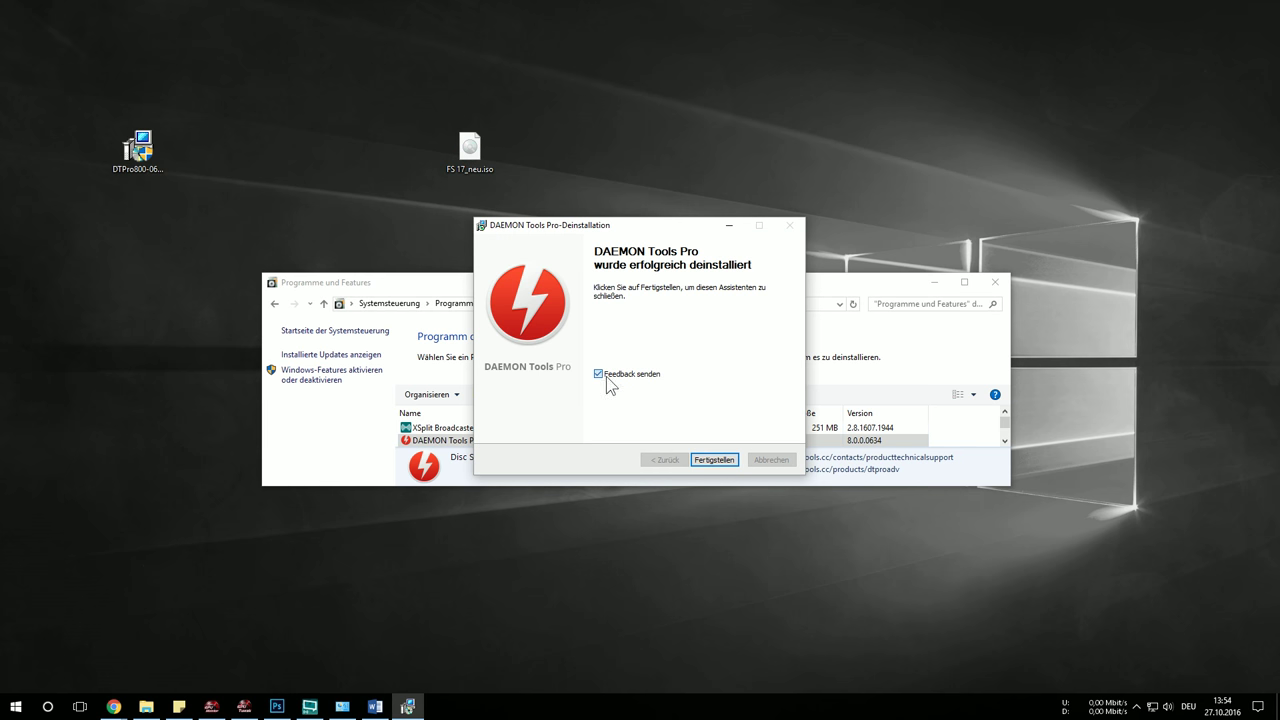
pyautogui.click(714, 460)
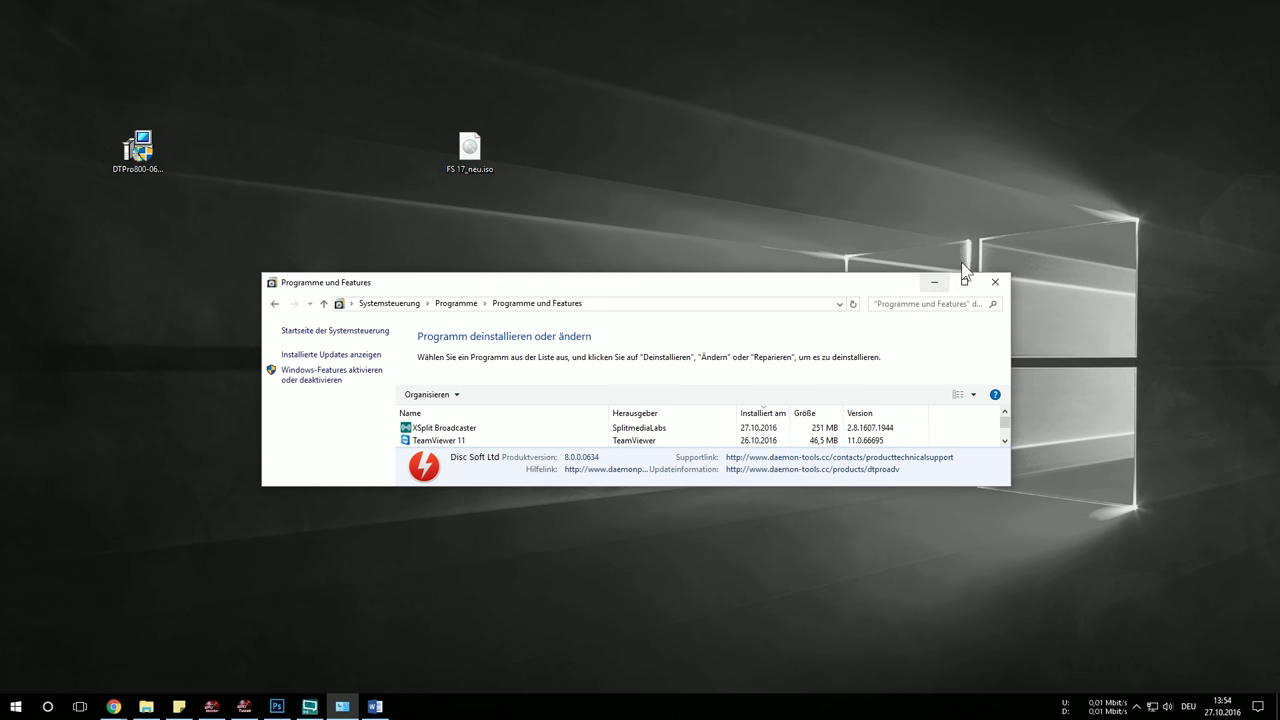
pyautogui.click(935, 283)
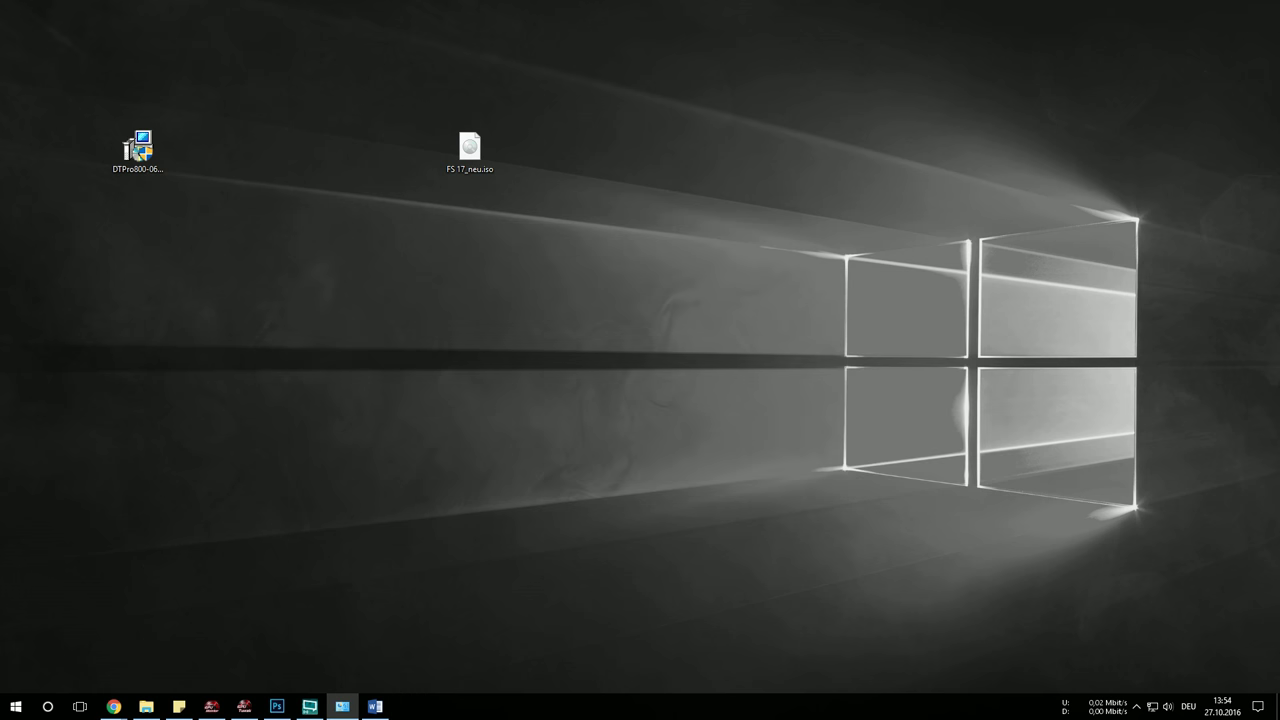
# Delete the DTPro800-0634.exe installer from the desktop and move FS 17_neu.iso up near the desktop's corner.
pyautogui.click(470, 150)
pyautogui.click(137, 150)
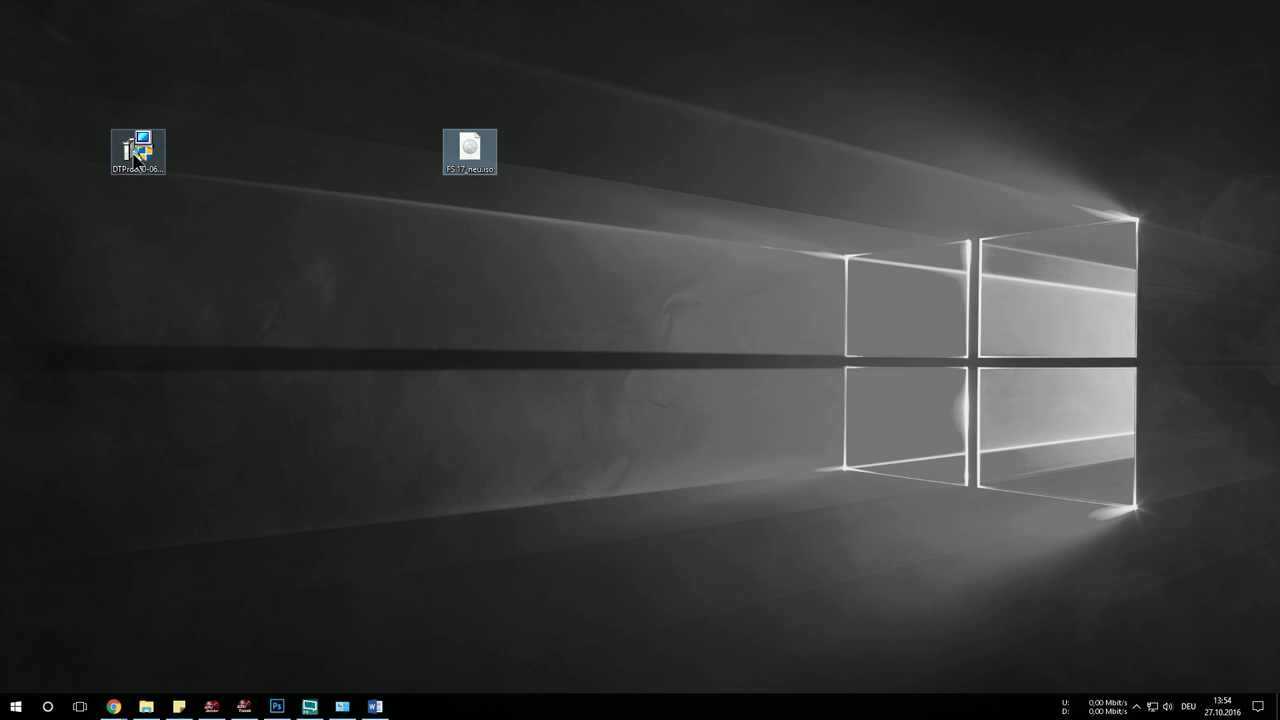
pyautogui.press('Delete')
pyautogui.click(692, 407)
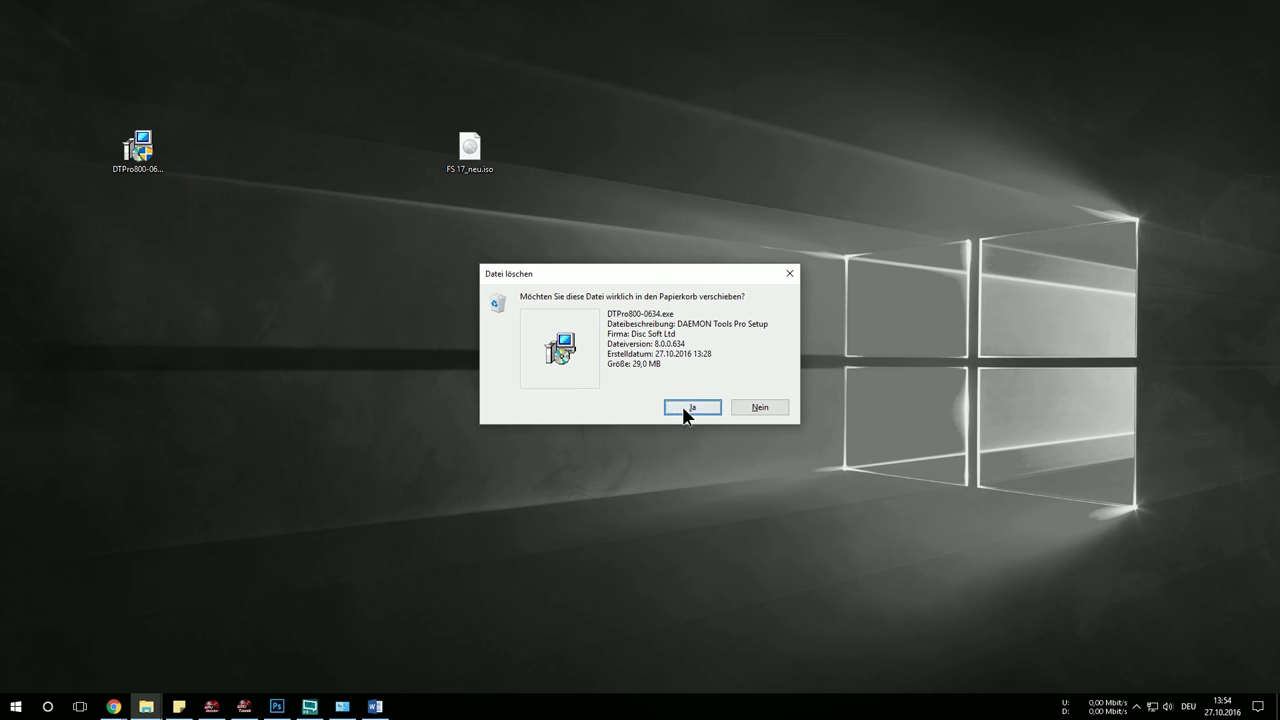
pyautogui.moveTo(470, 150); pyautogui.dragTo(125, 82)
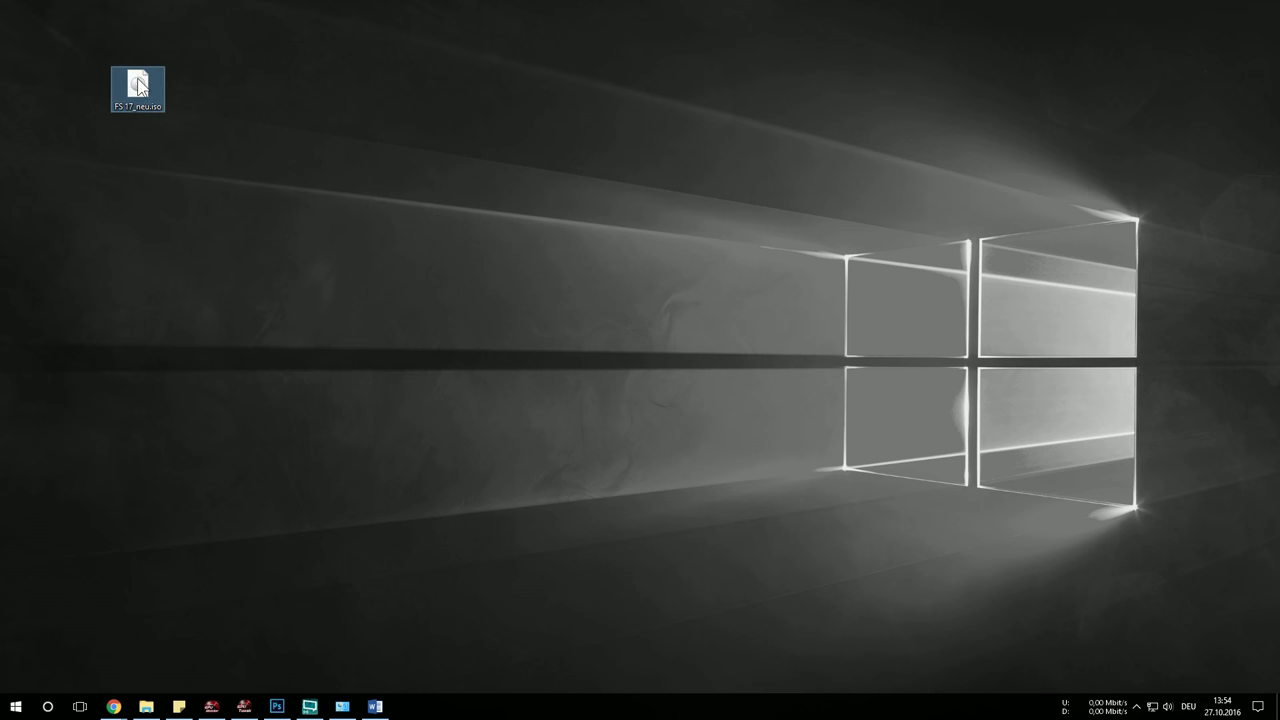
# Bring up the Dieser PC window and mount FS 17_neu.iso as a virtual DVD drive.
pyautogui.click(146, 706)
pyautogui.click(148, 98)
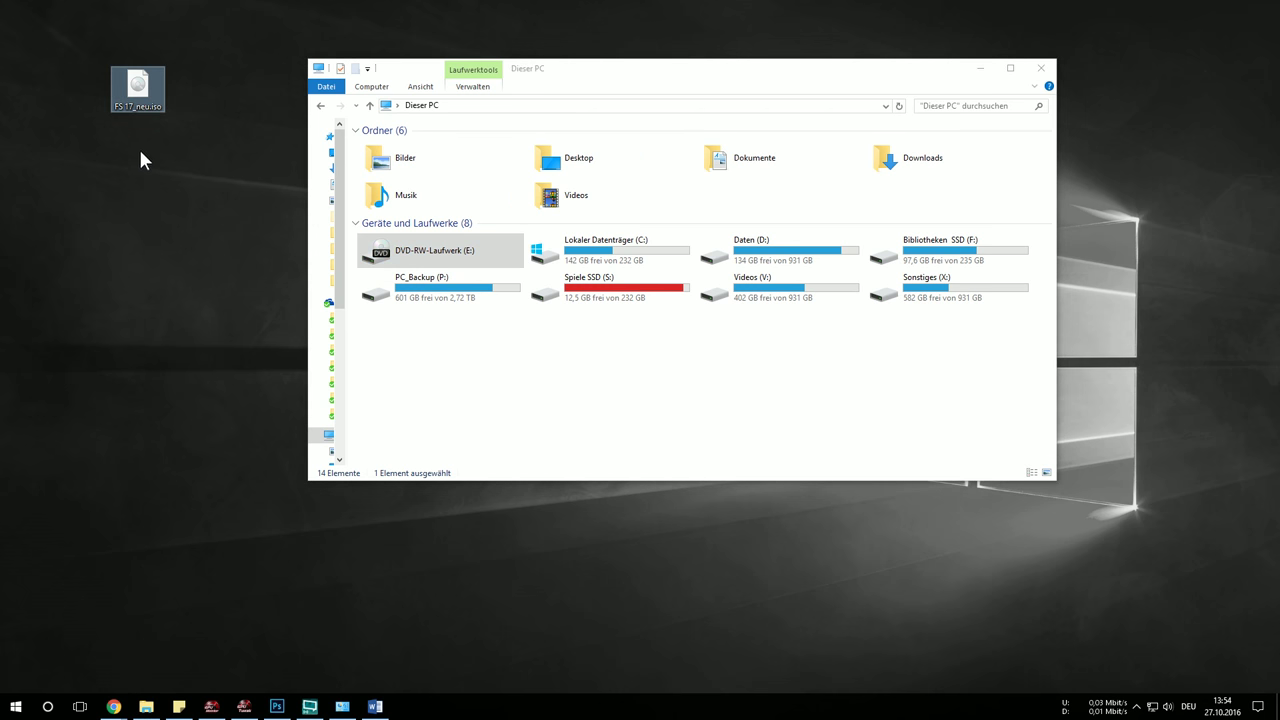
pyautogui.rightClick(143, 78)
pyautogui.click(189, 87)
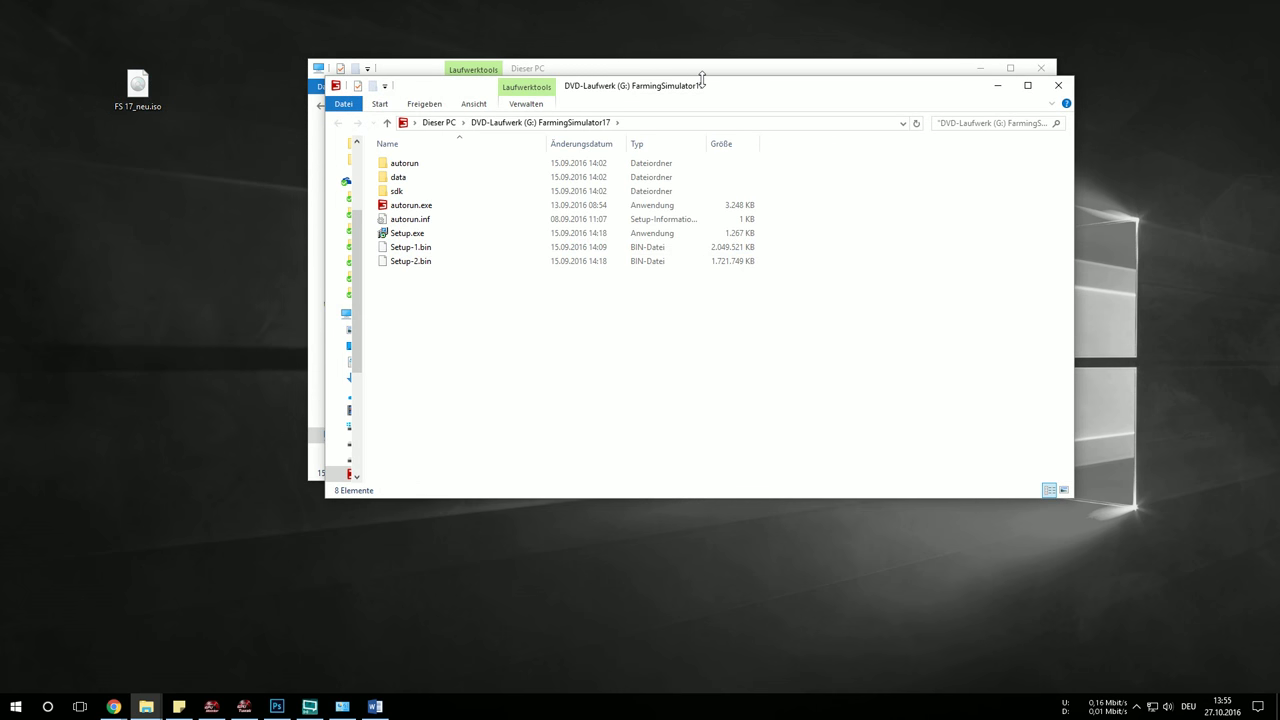
# Examine the mounted FarmingSimulator17 drive (G:) beside its ISO file, and bring the drive's file window forward.
pyautogui.moveTo(723, 89); pyautogui.dragTo(562, 477)
pyautogui.click(392, 330)
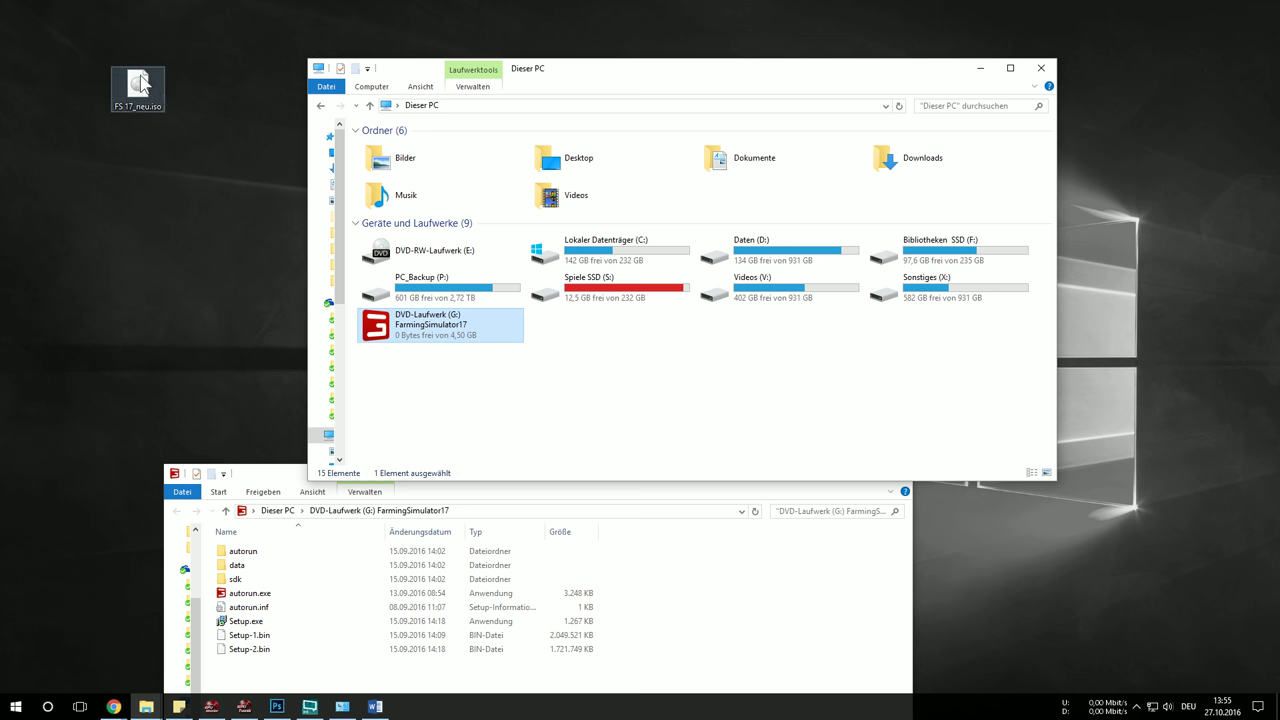
pyautogui.click(130, 88)
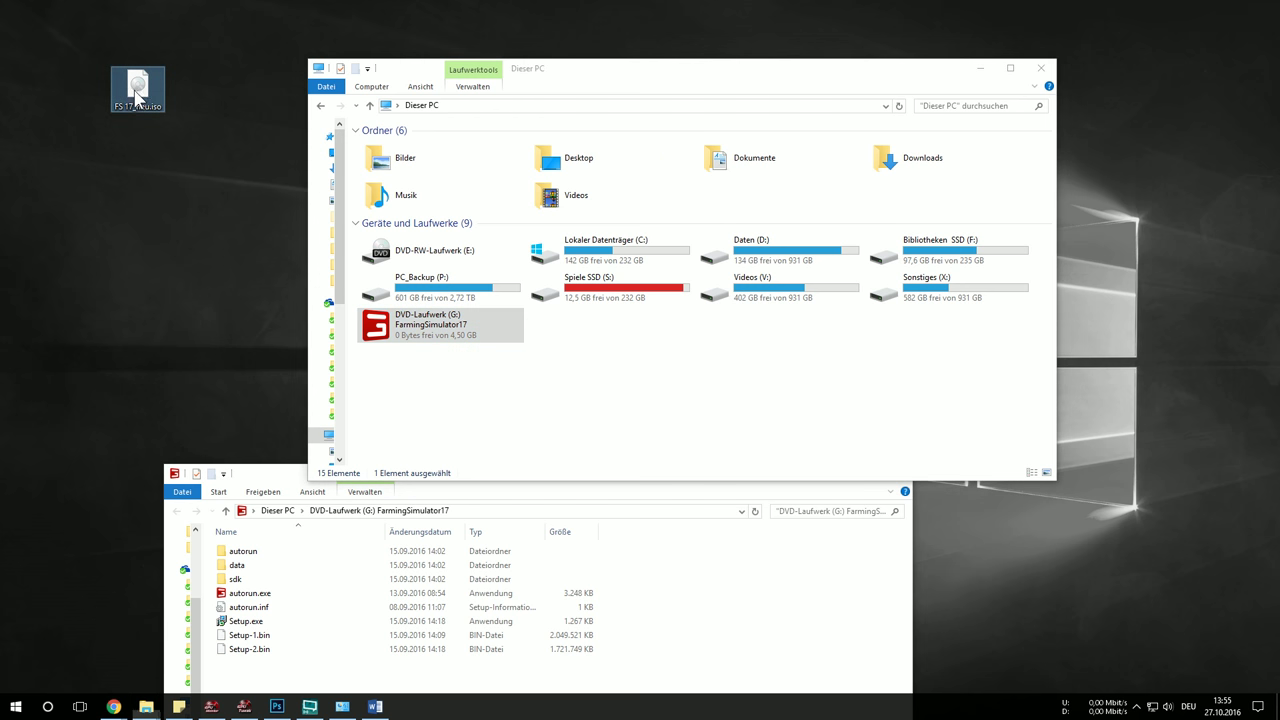
pyautogui.moveTo(288, 477); pyautogui.dragTo(336, 148)
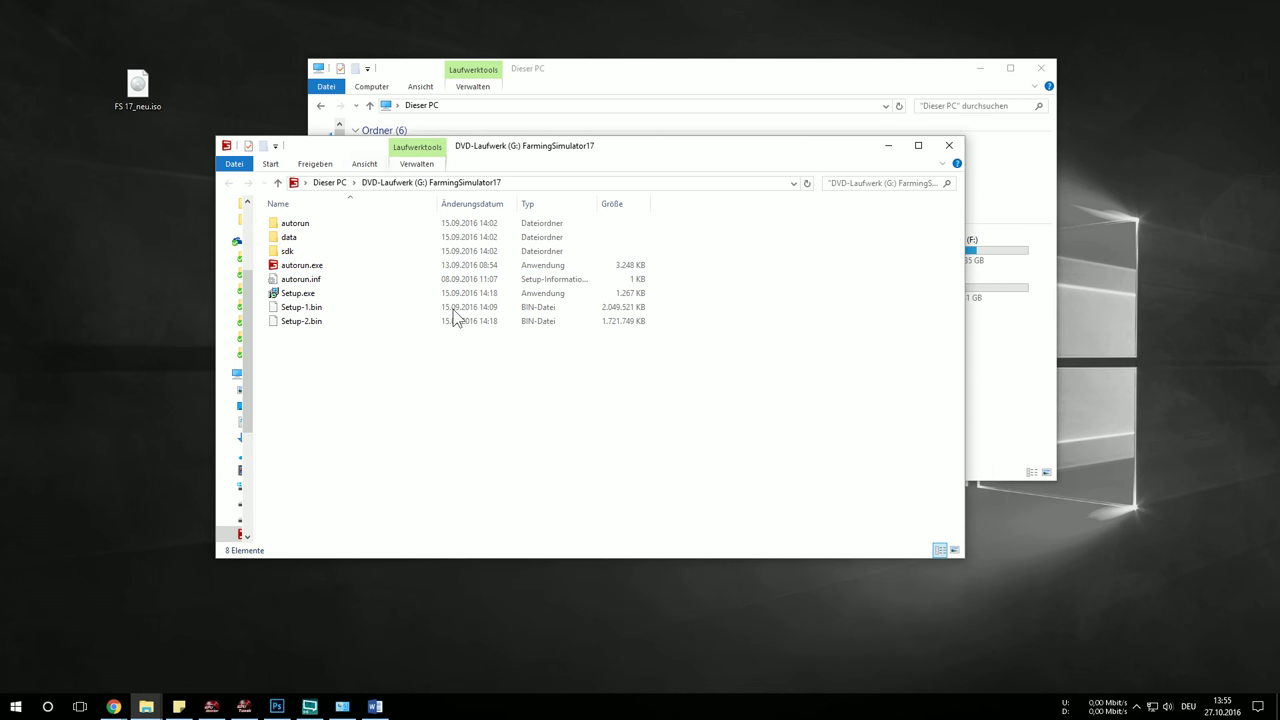
# Test the mounted image by running autorun.exe and starting the game, and exit both the game and the launcher.
pyautogui.doubleClick(300, 265)
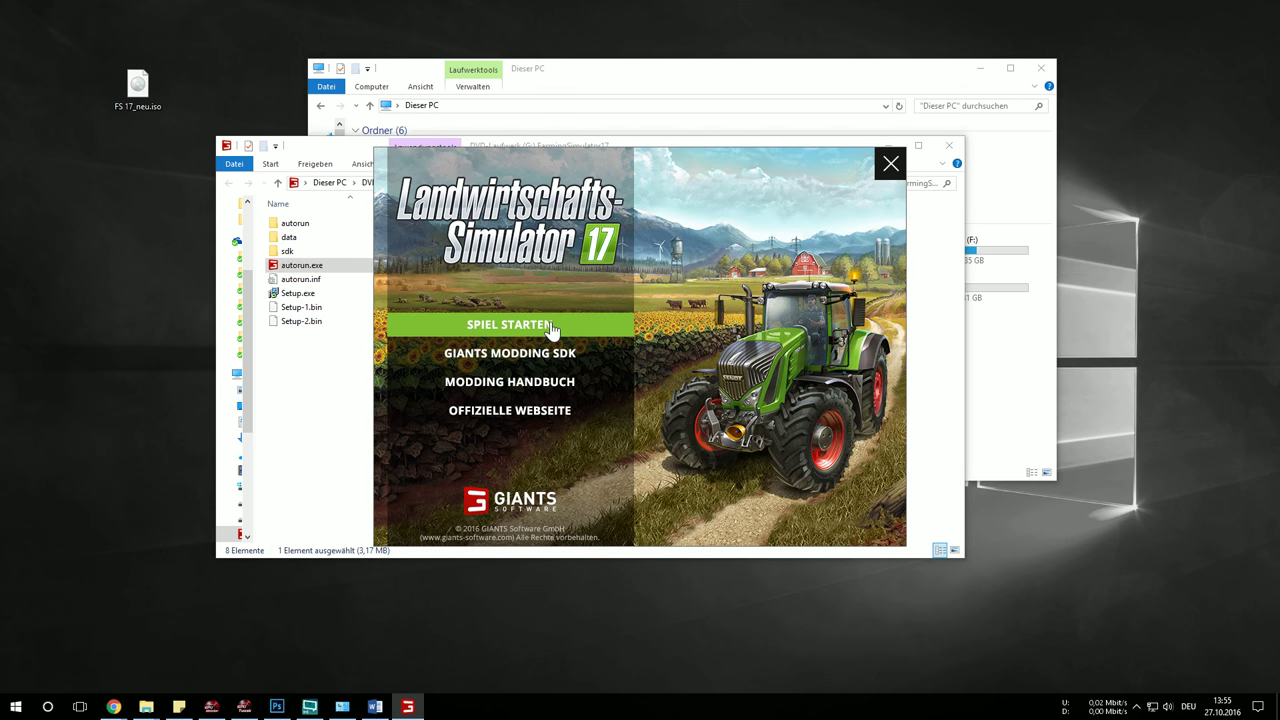
pyautogui.click(549, 327)
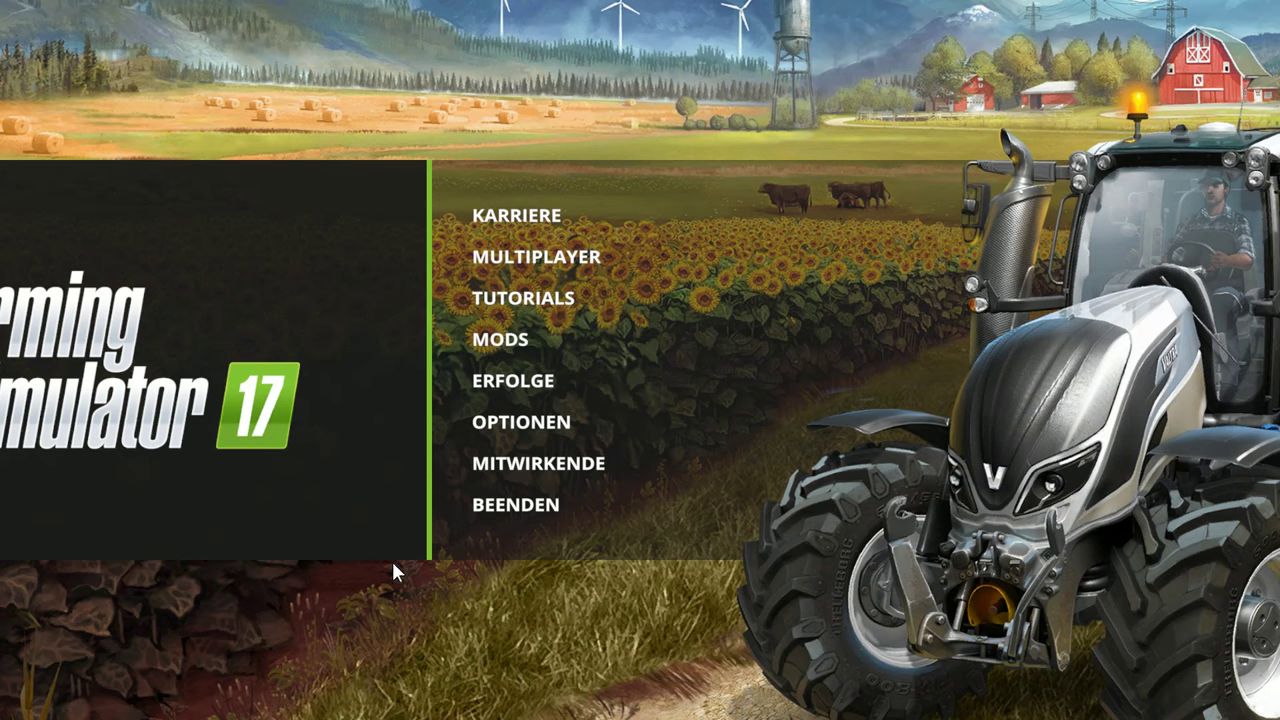
pyautogui.click(517, 521)
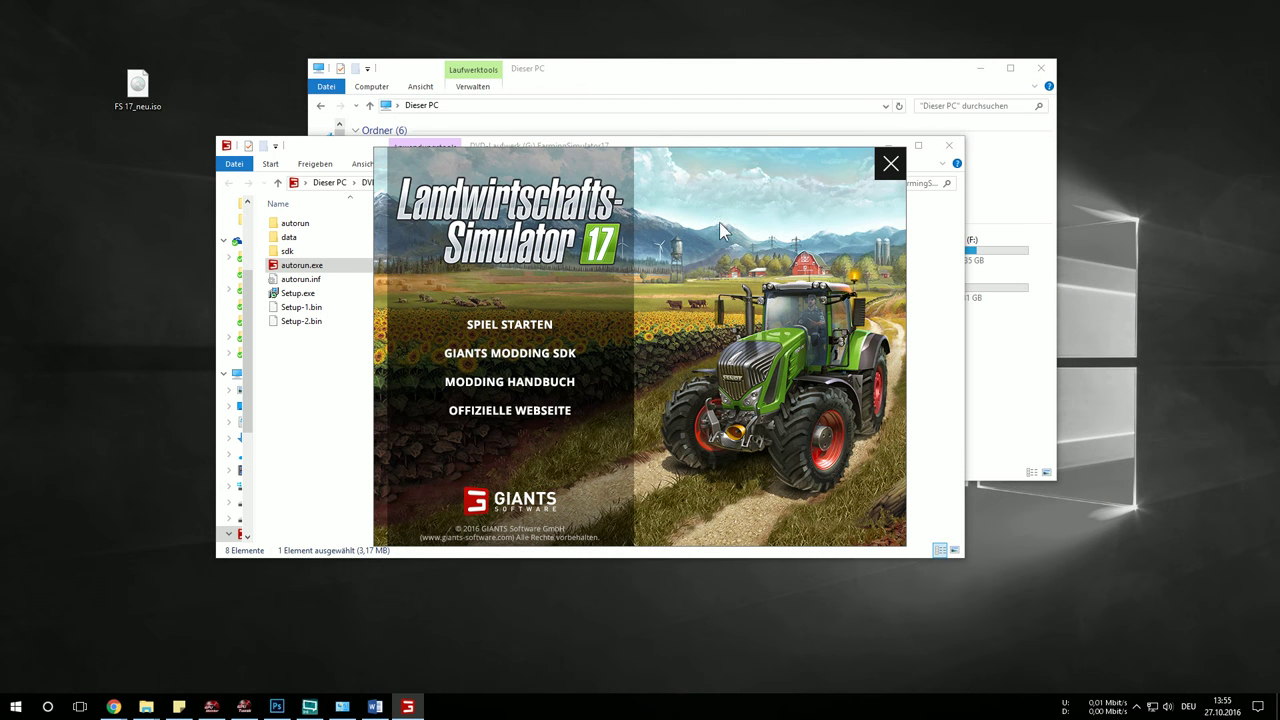
pyautogui.click(892, 170)
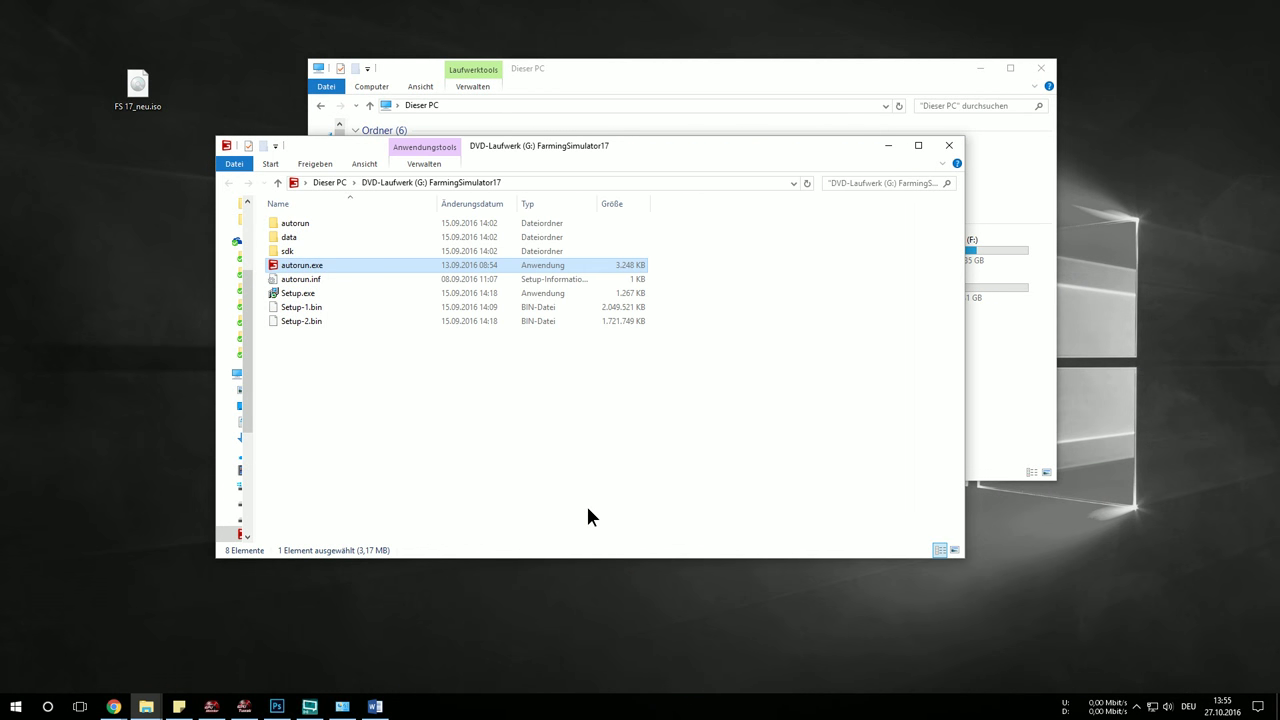
pyautogui.click(588, 512)
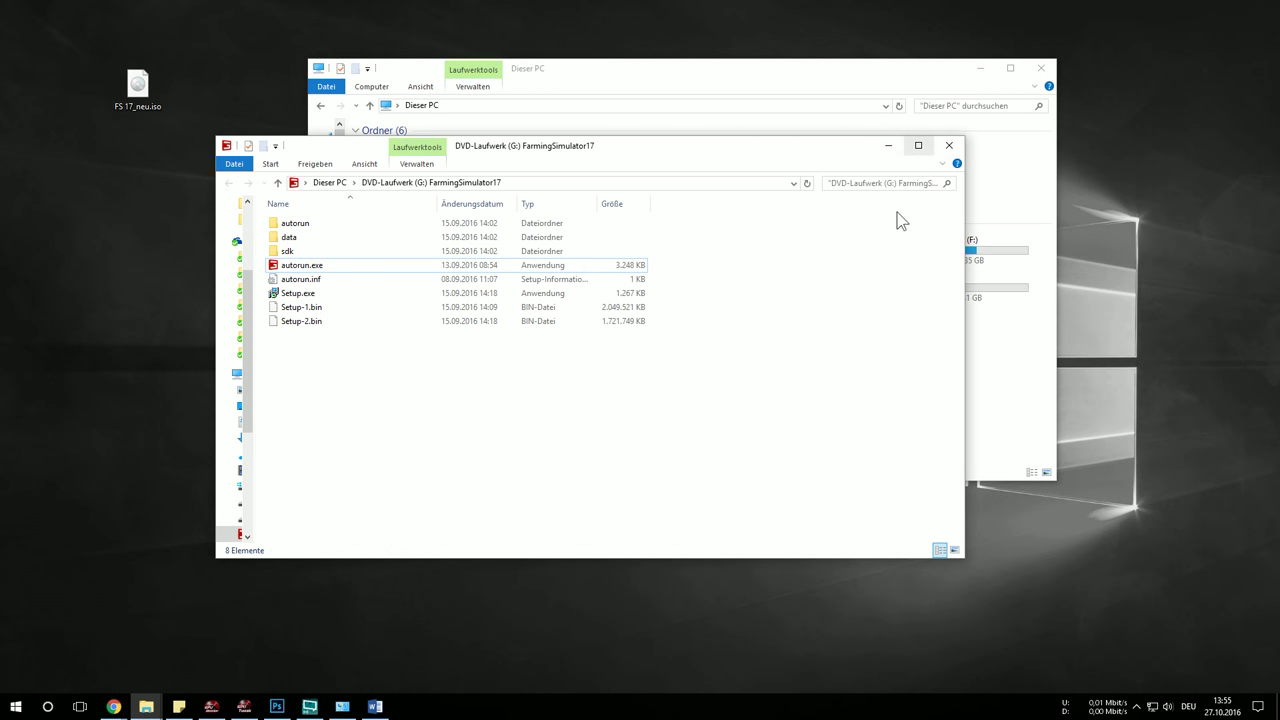
# Move the mounted drive's window clear of Dieser PC and examine drive G: and its files.
pyautogui.moveTo(743, 151); pyautogui.dragTo(769, 467)
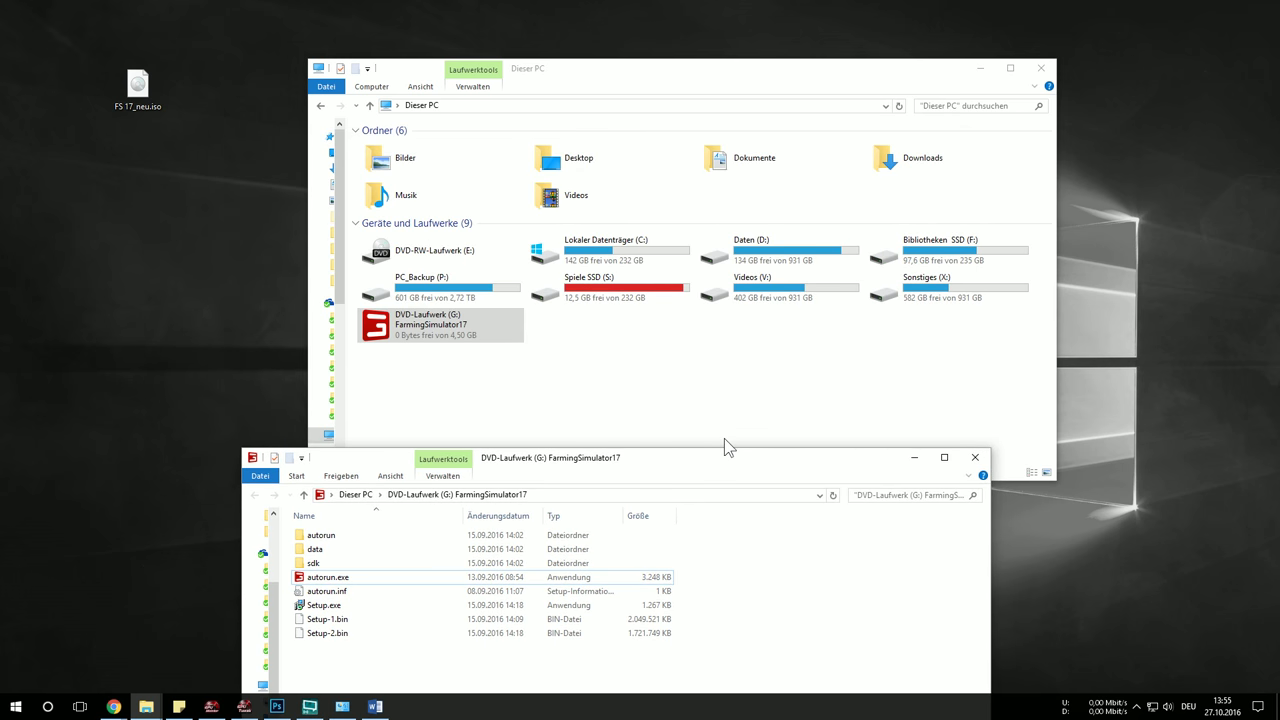
pyautogui.click(434, 340)
pyautogui.click(576, 390)
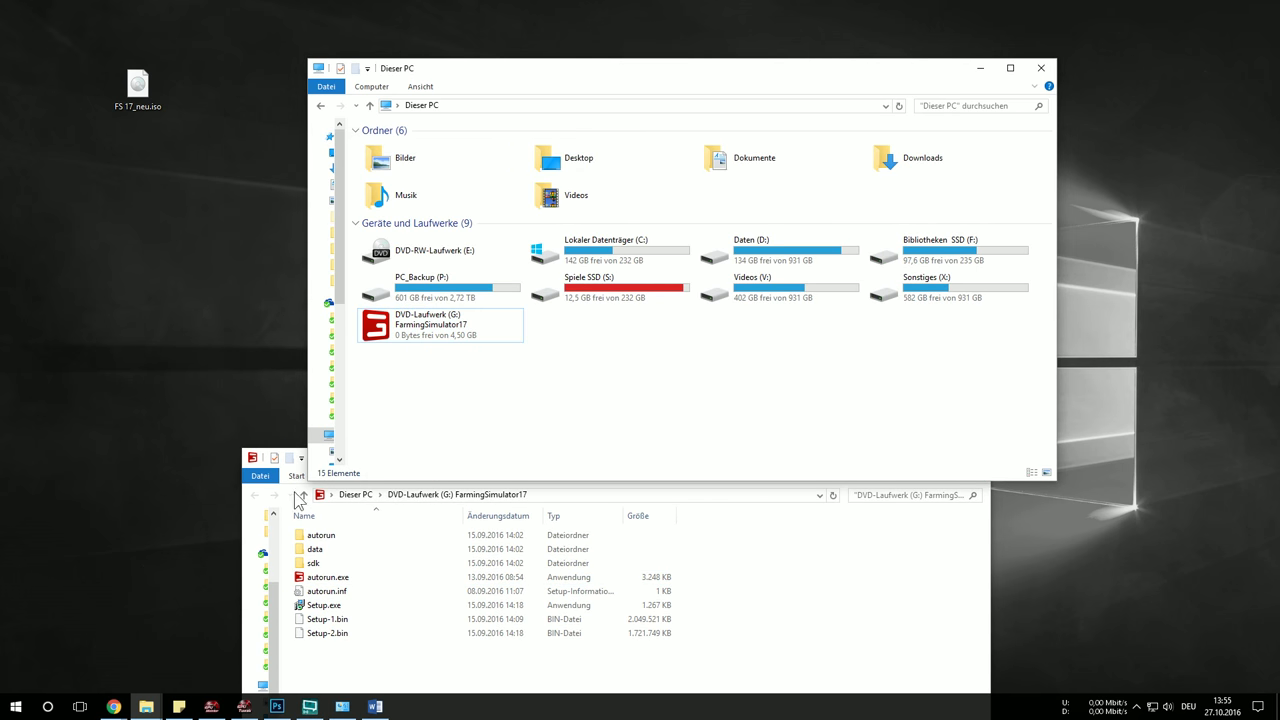
pyautogui.click(940, 486)
pyautogui.moveTo(900, 457); pyautogui.dragTo(951, 271)
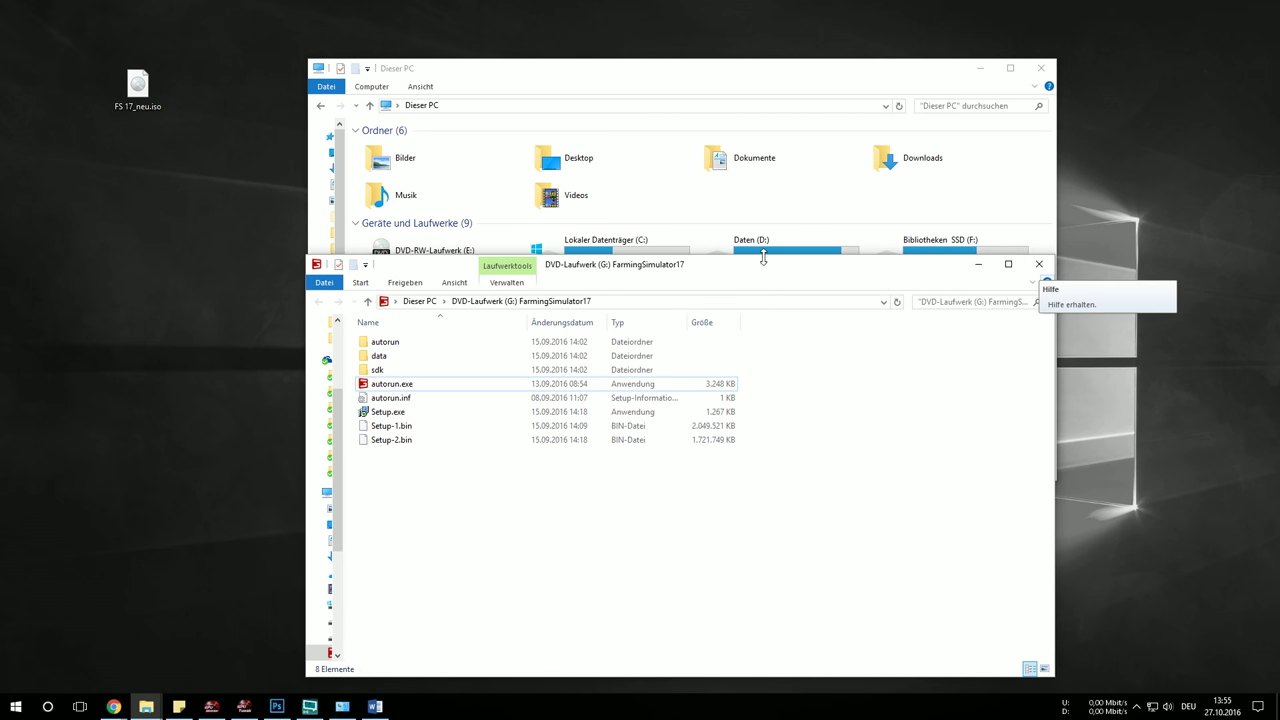
pyautogui.moveTo(768, 269); pyautogui.dragTo(712, 440)
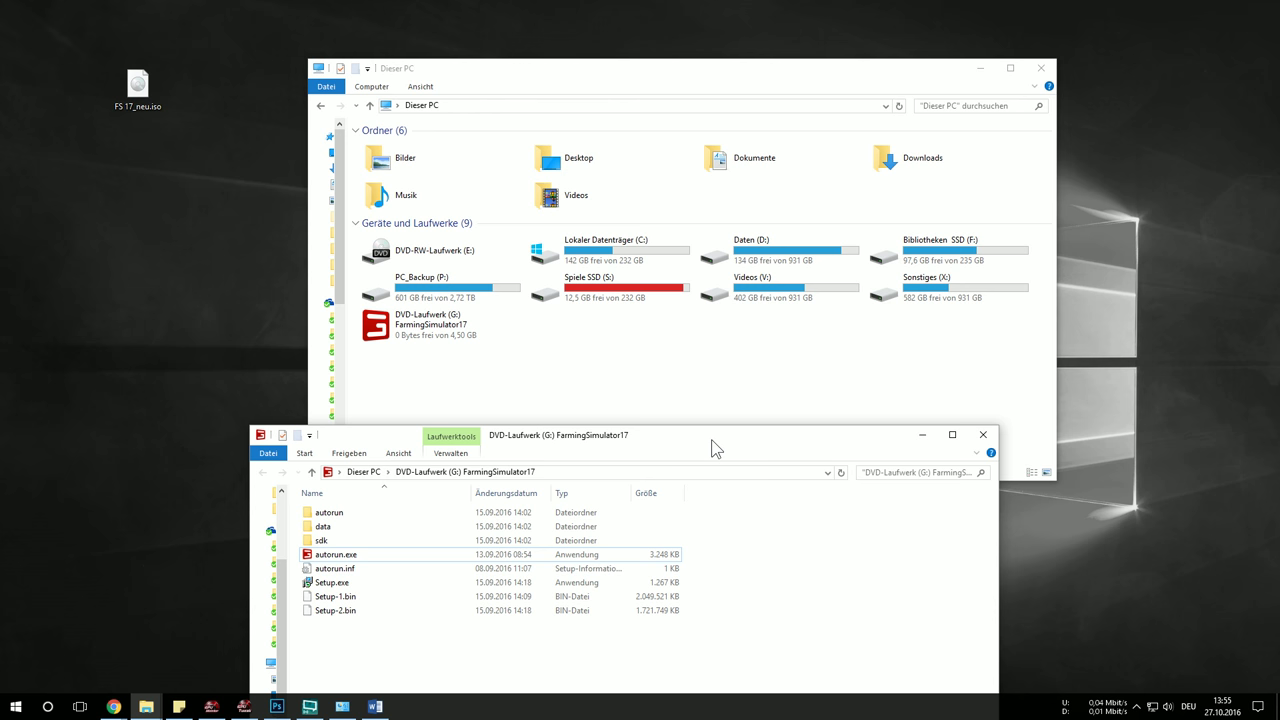
# Eject the Farming Simulator 17 disc from DVD-RW drive E:, and eject the mounted image from virtual drive G:.
pyautogui.click(432, 252)
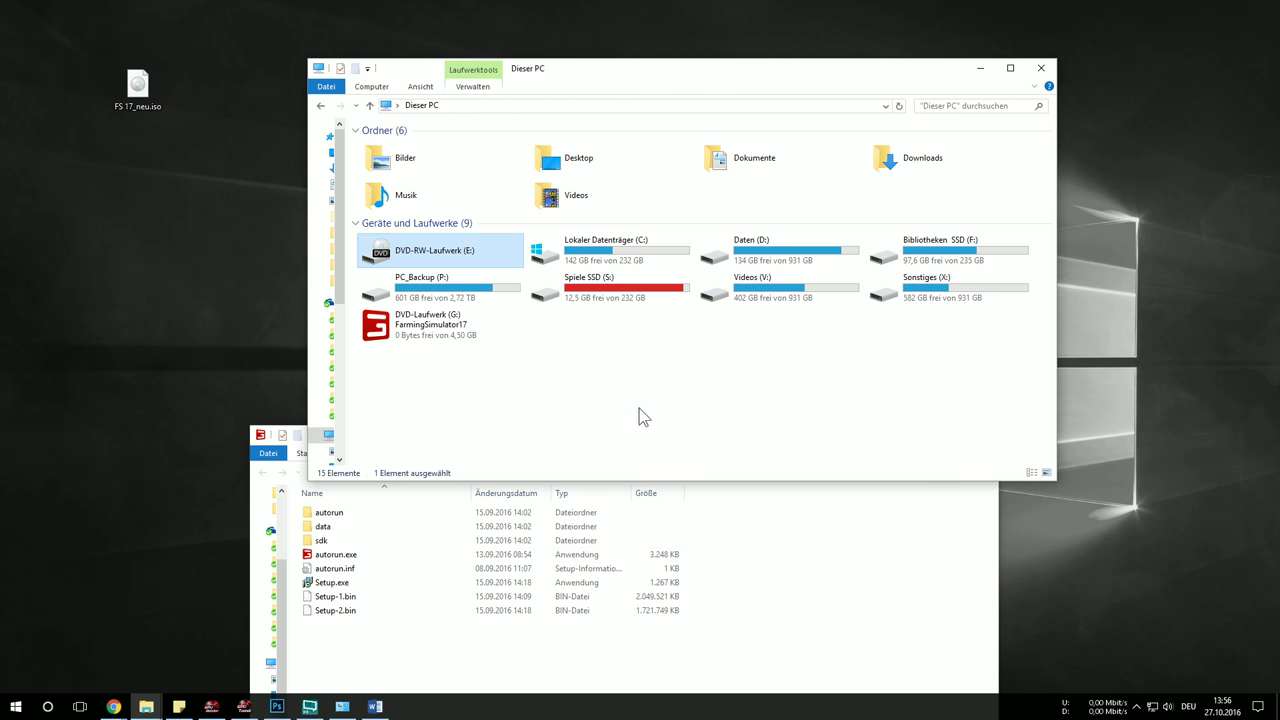
pyautogui.click(712, 404)
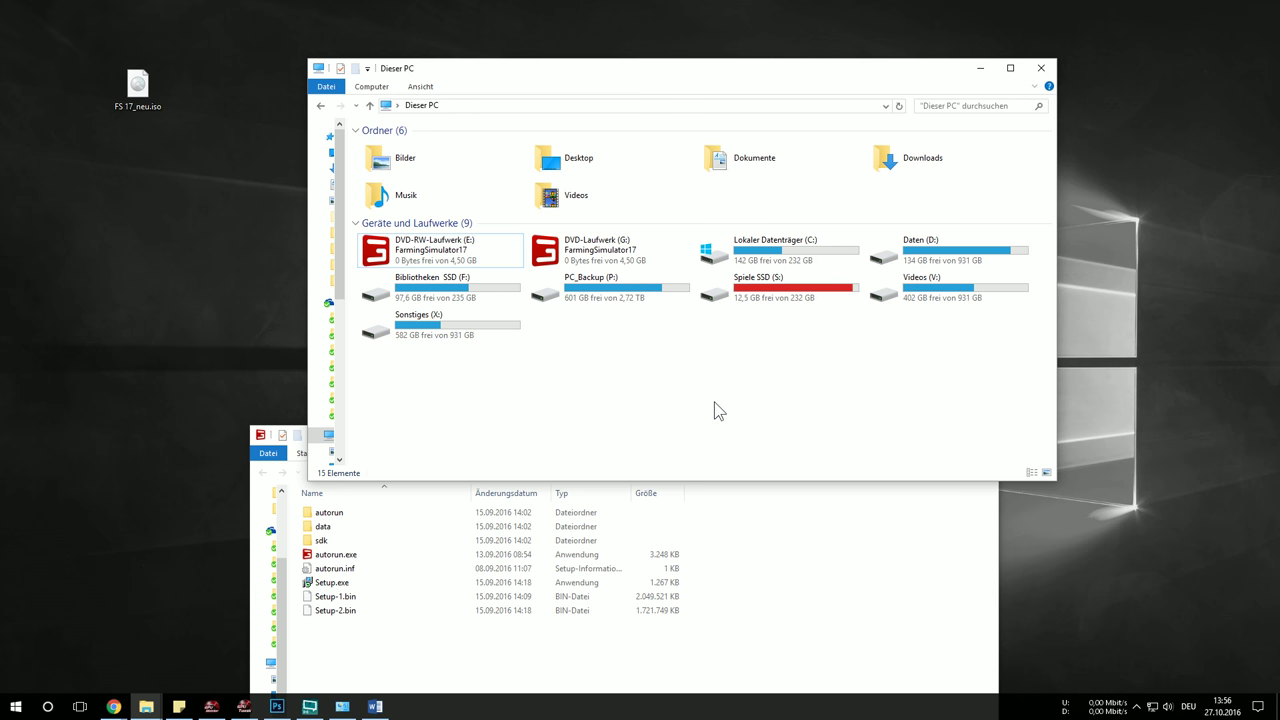
pyautogui.click(560, 257)
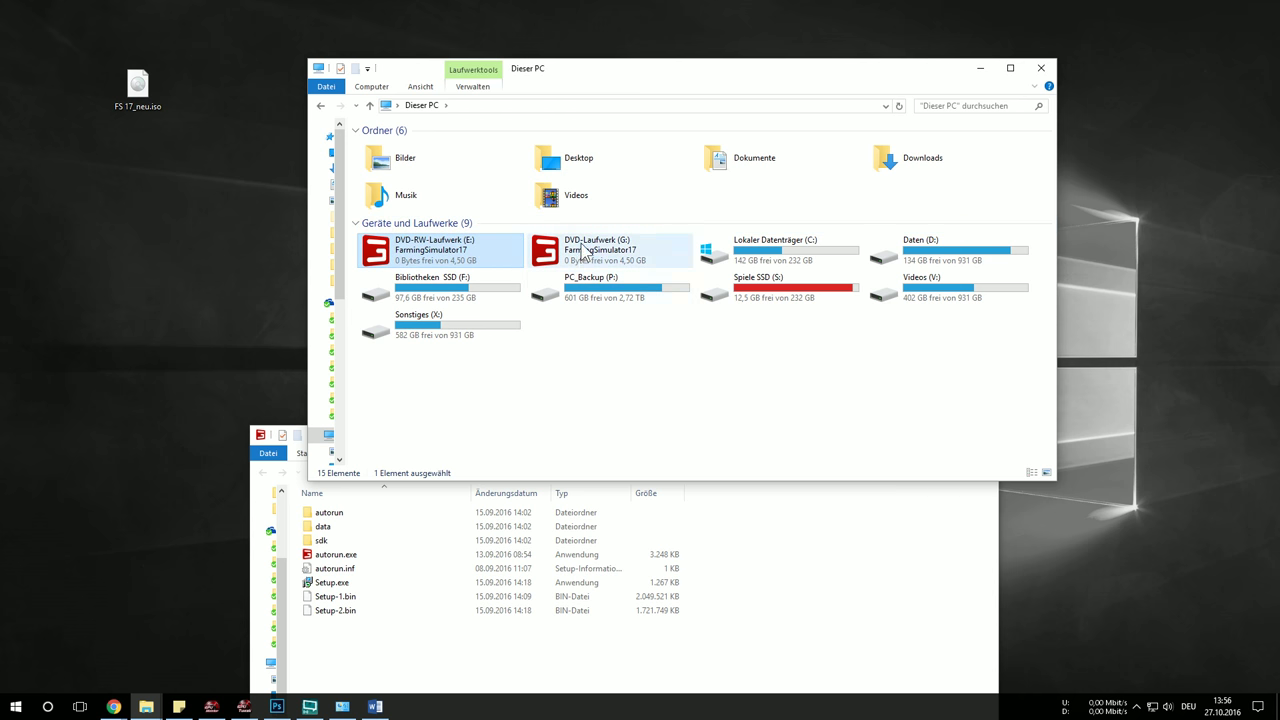
pyautogui.click(583, 409)
pyautogui.rightClick(474, 258)
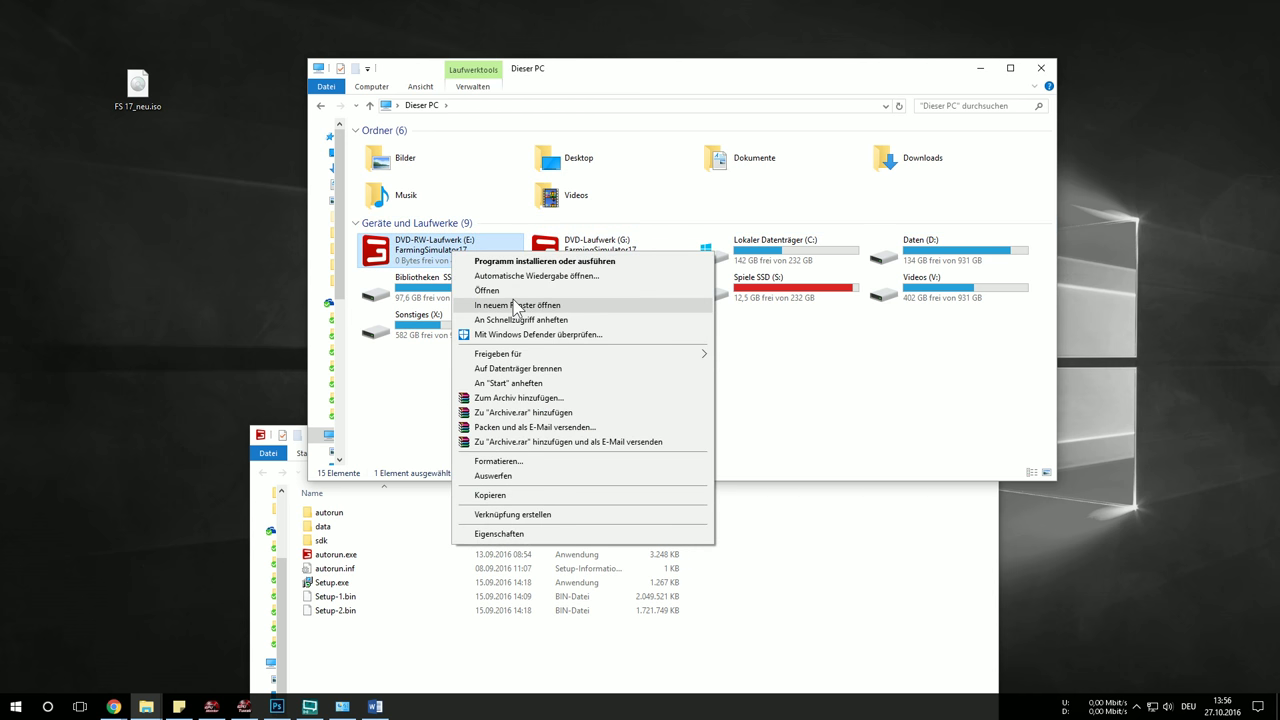
pyautogui.click(510, 477)
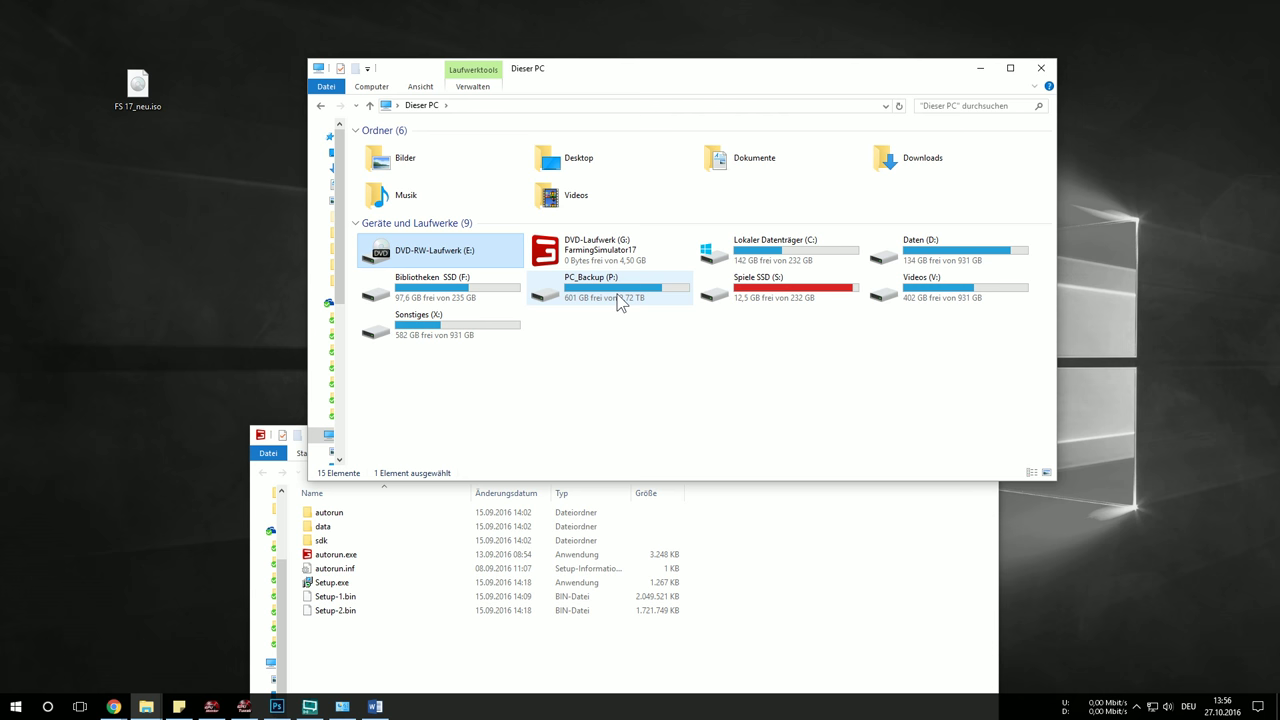
pyautogui.rightClick(606, 238)
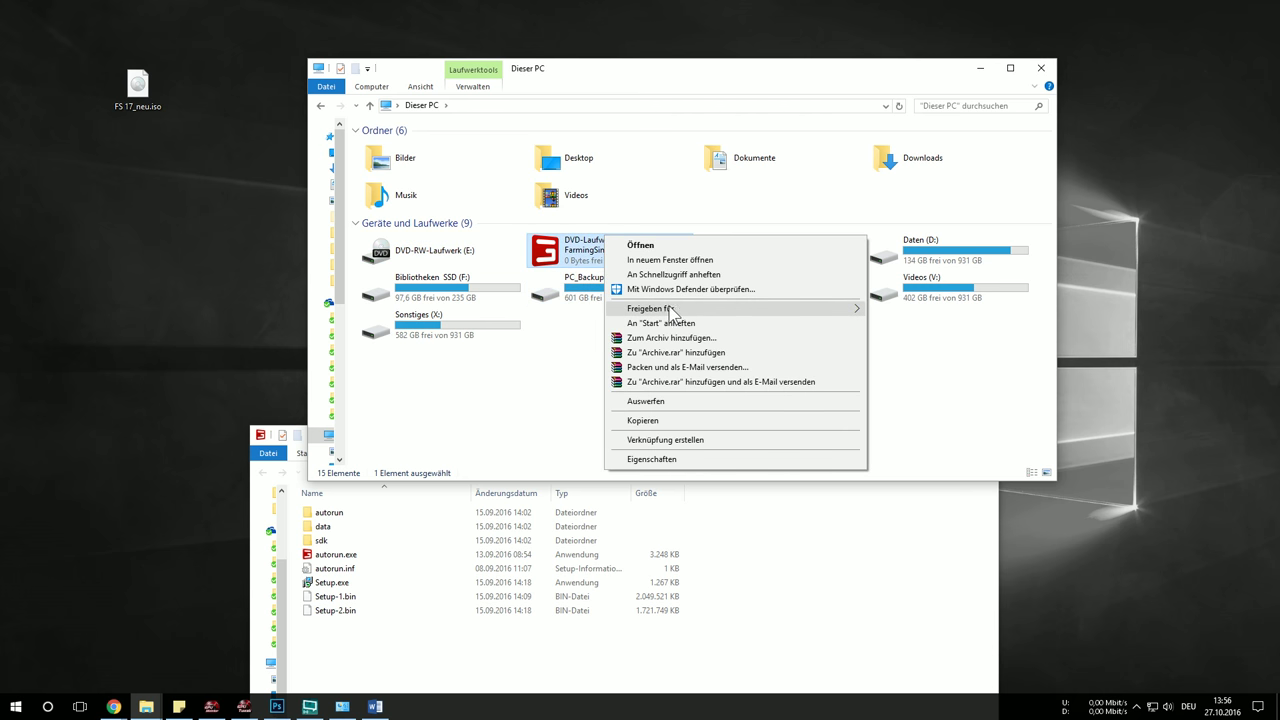
pyautogui.click(663, 404)
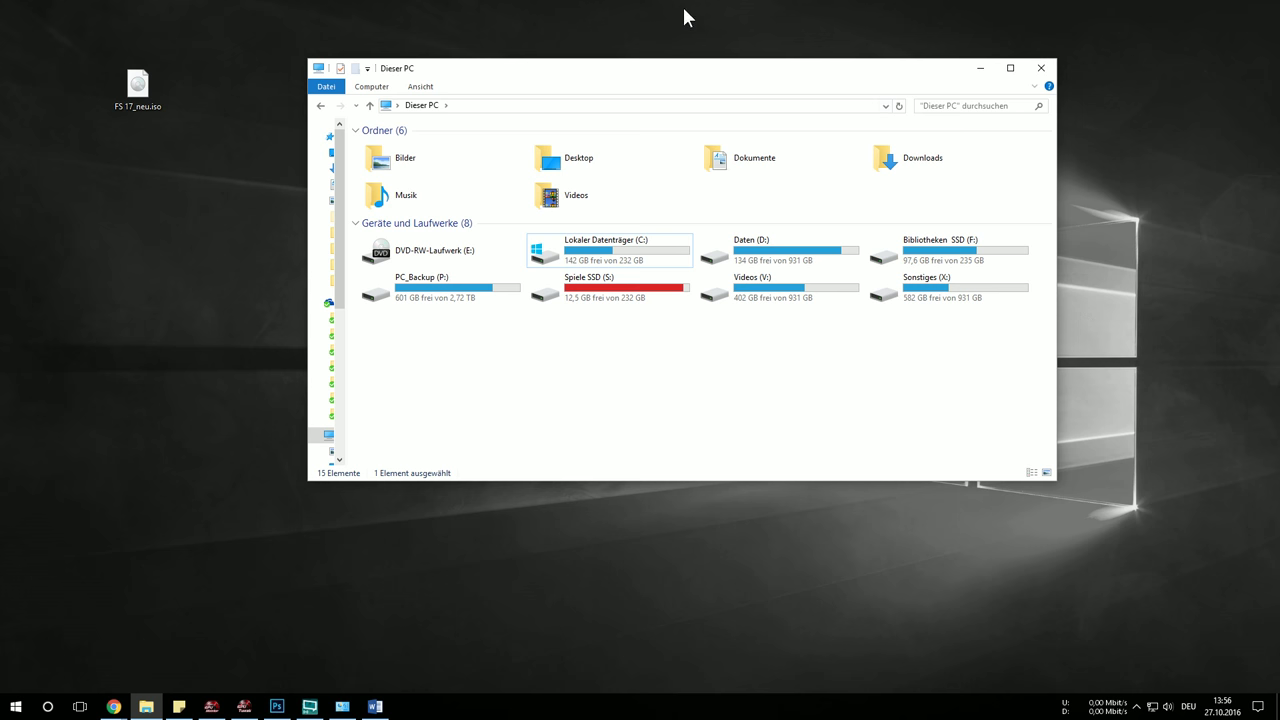
# Mount FS 17_neu.iso from the desktop again, close the drive's file window, and return to Dieser PC.
pyautogui.click(125, 90)
pyautogui.click(168, 92)
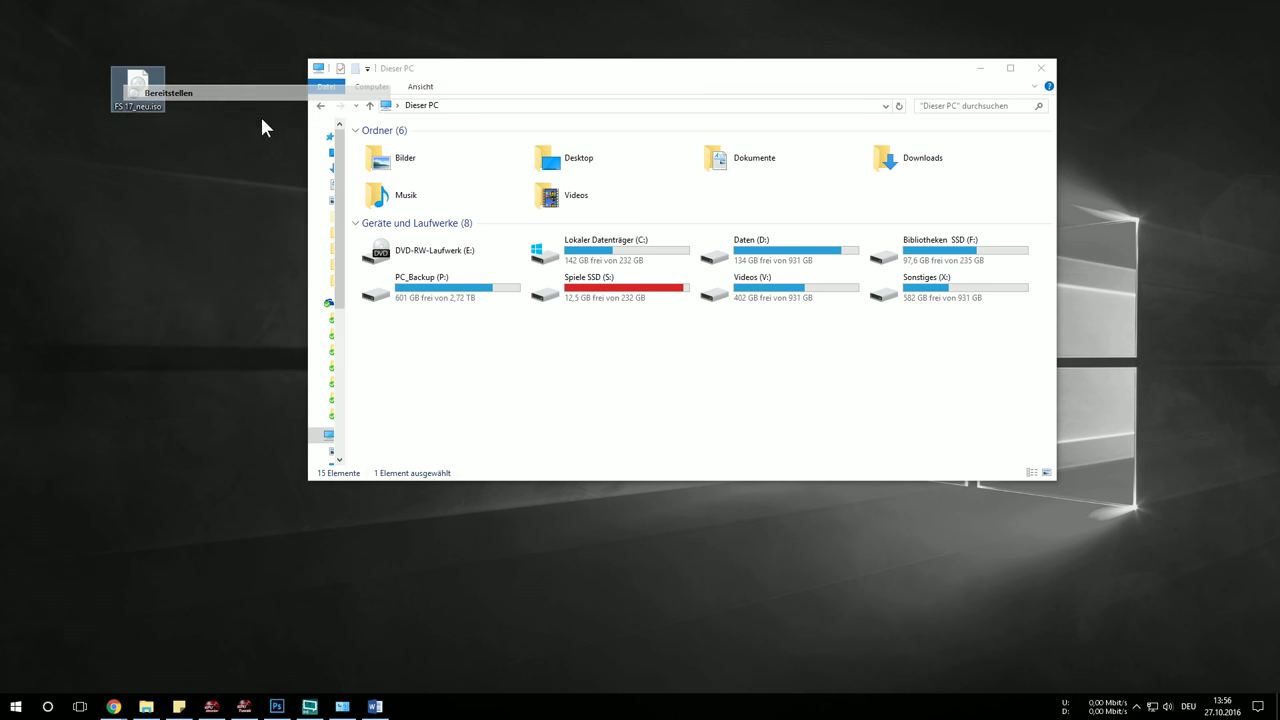
pyautogui.click(982, 281)
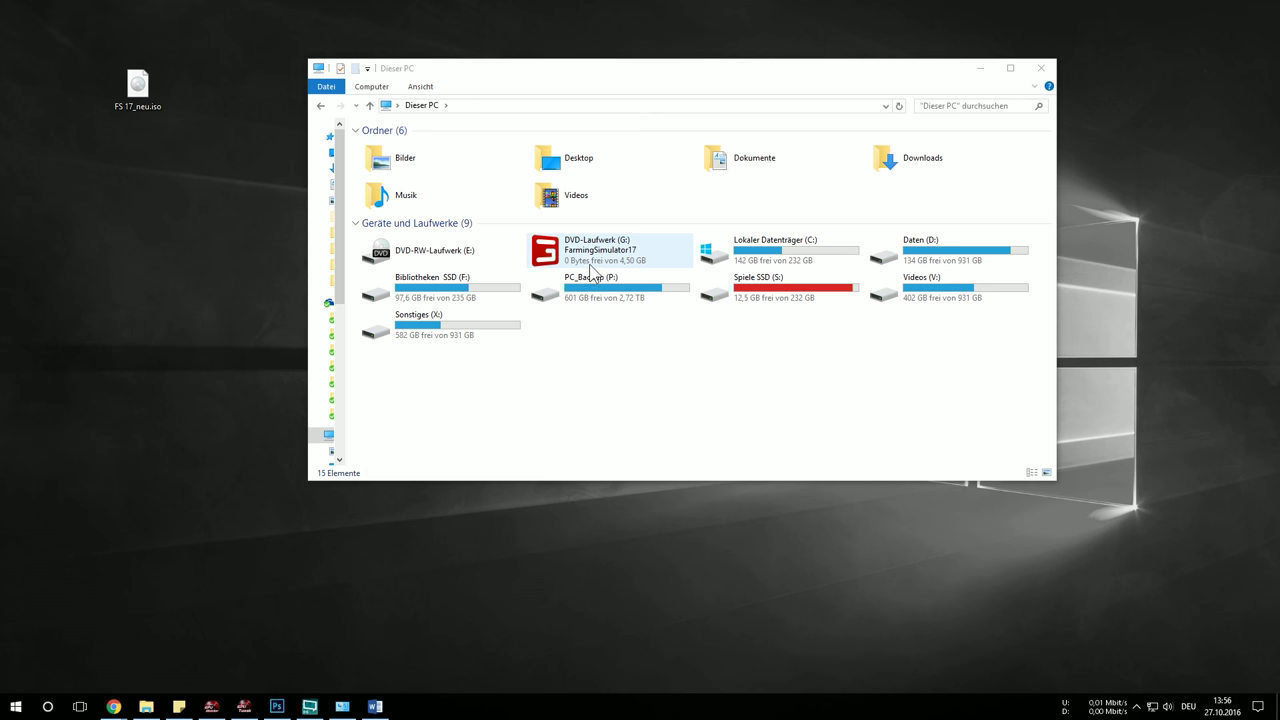
pyautogui.click(666, 410)
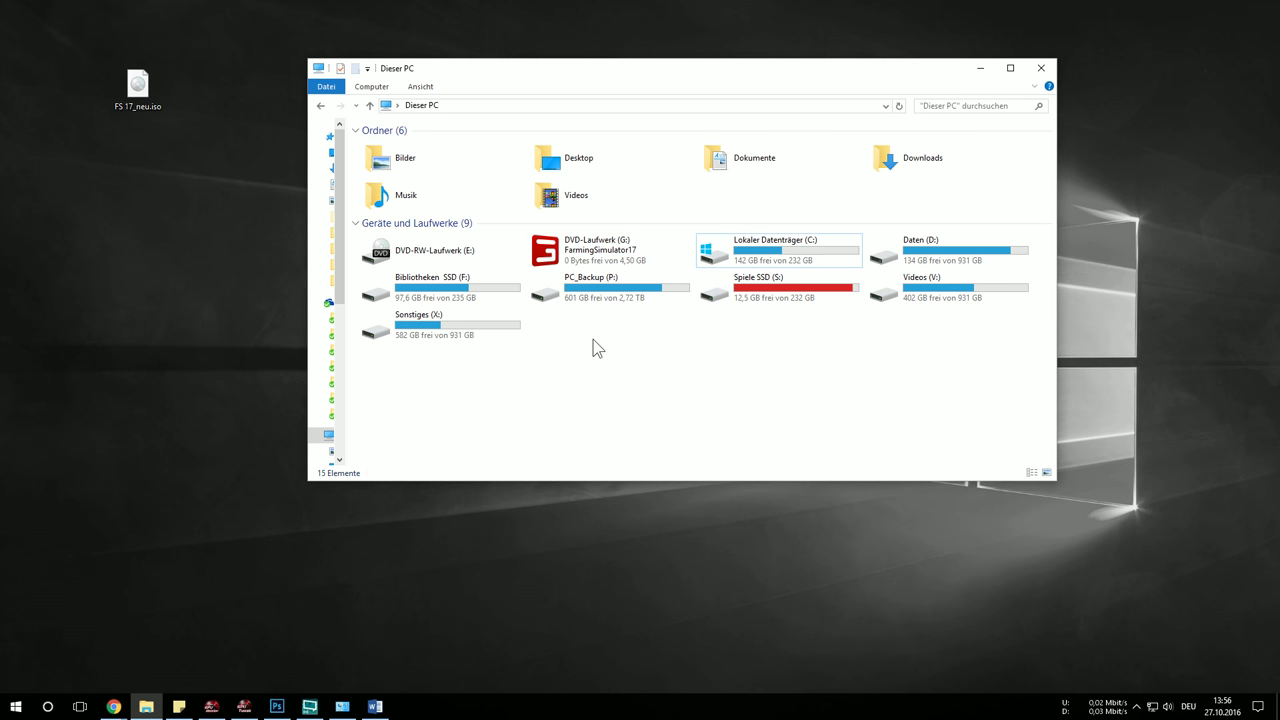